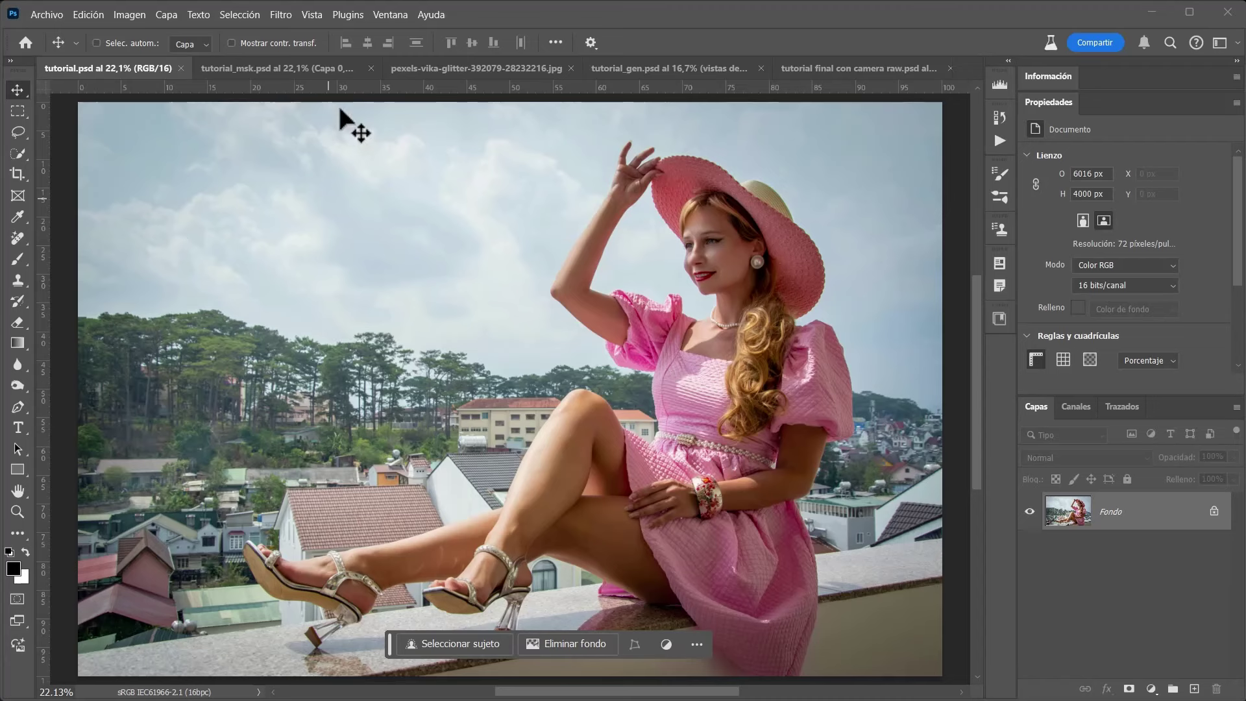
Remove the rooftop background with Eliminar fondo, leaving masked Capa 0, and bring up the Generar fondo prompt
{"action": "left_click", "coordinate": [389, 14]}
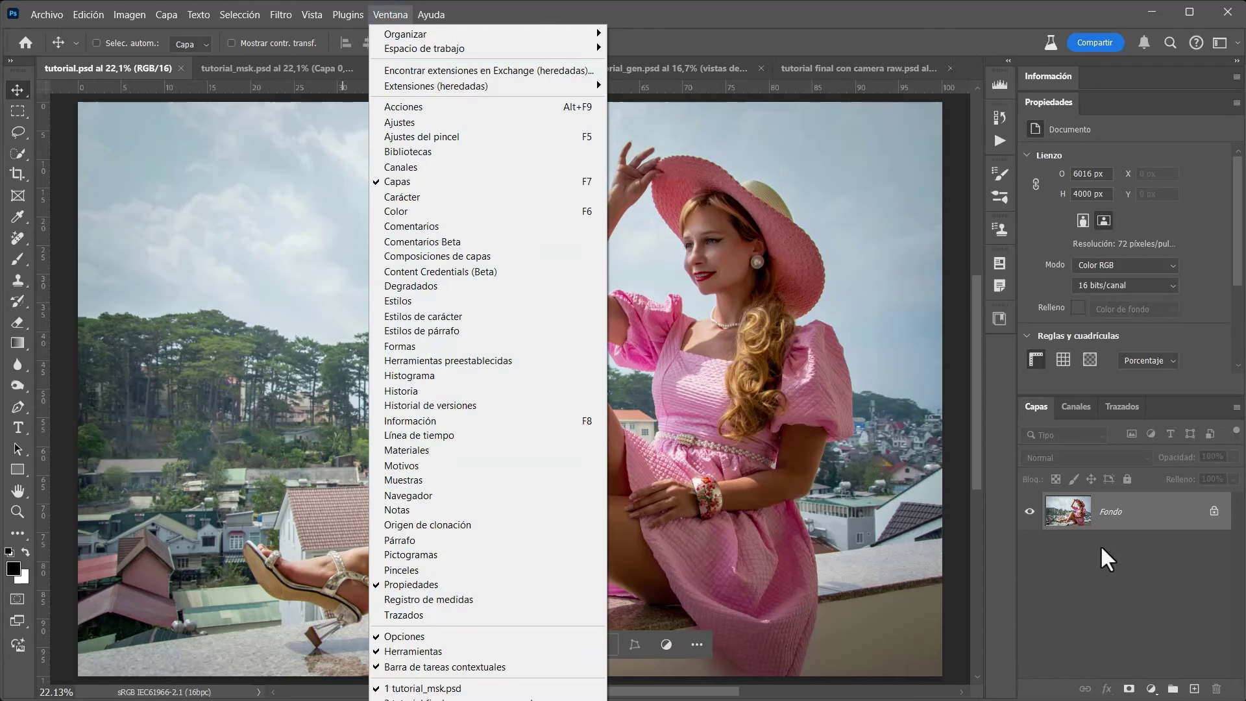
{"action": "left_click", "coordinate": [1141, 516]}
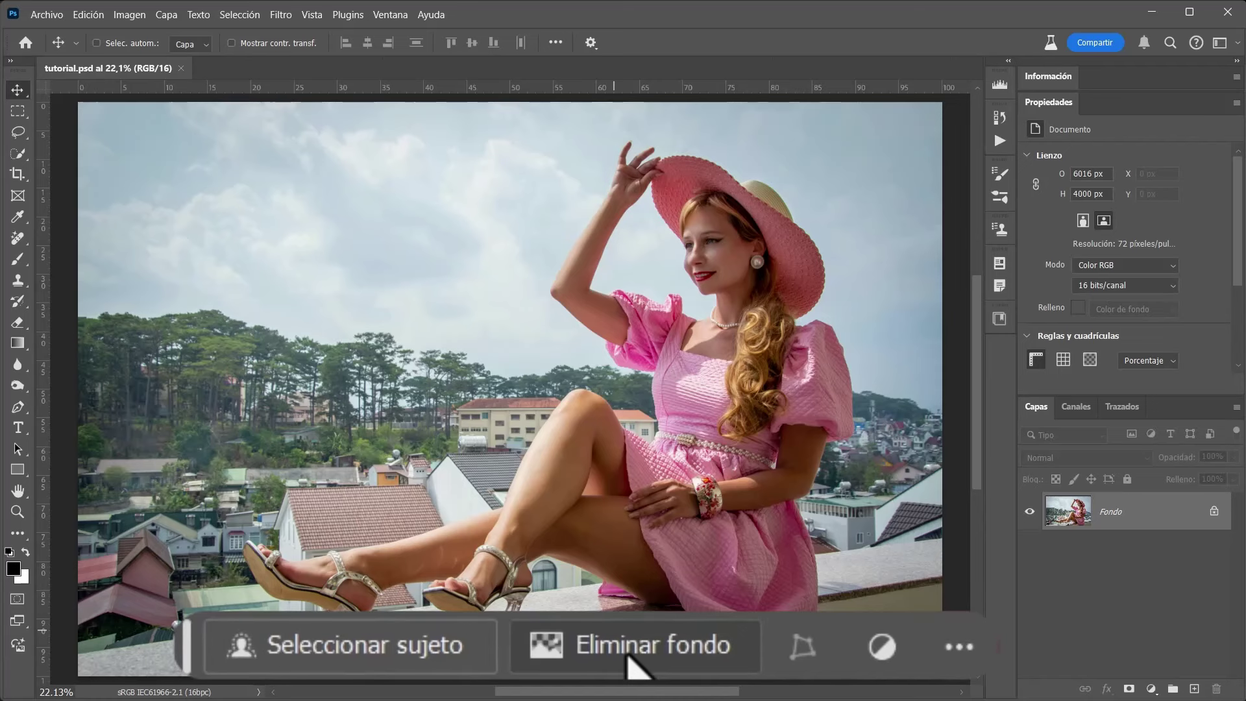
{"action": "left_click", "coordinate": [633, 652]}
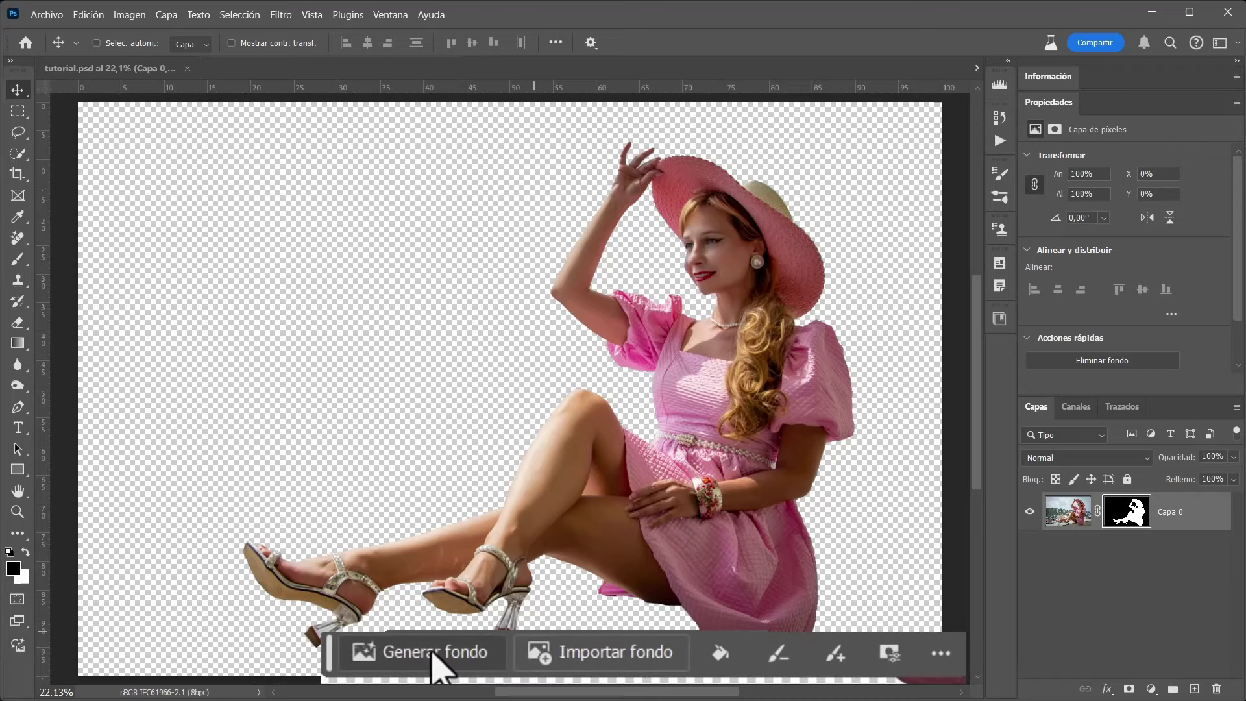
{"action": "left_click", "coordinate": [435, 652]}
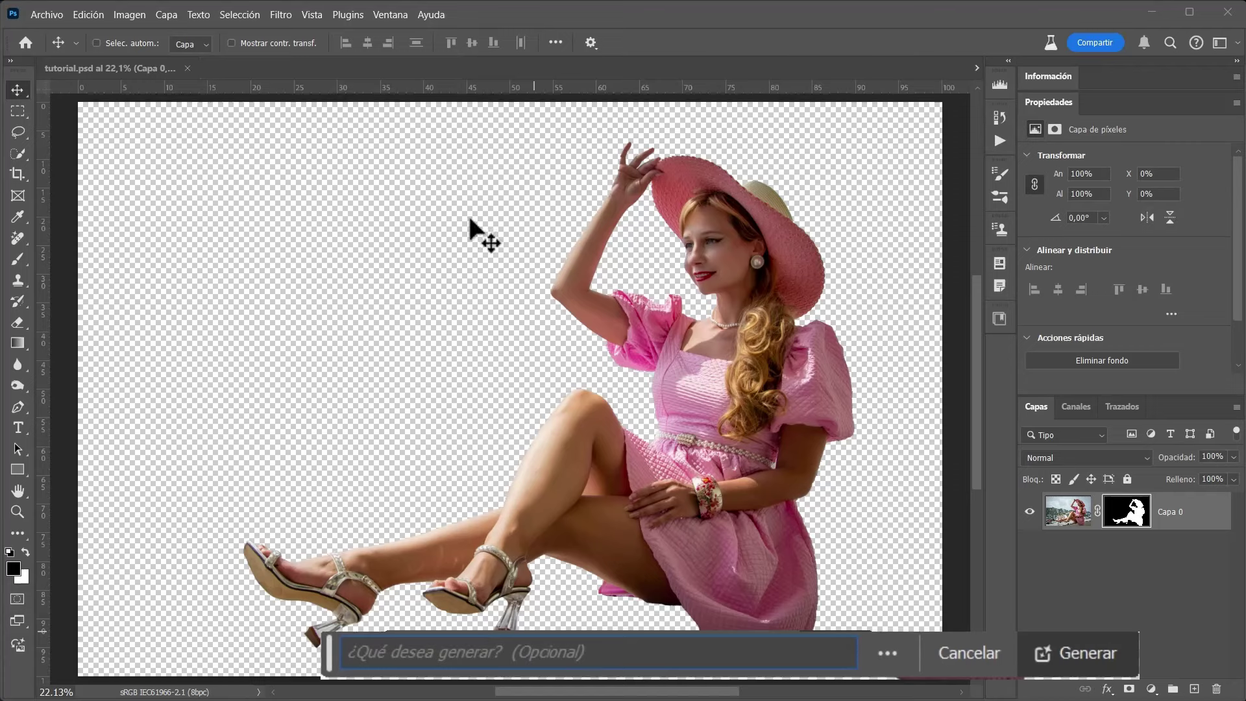
Generate a background from 'vistas de paris con la torre eiffel', keep variation 3/3, and zoom out
{"action": "left_click", "coordinate": [422, 652]}
{"action": "type", "text": "vistas de paris con la torre eiffel"}
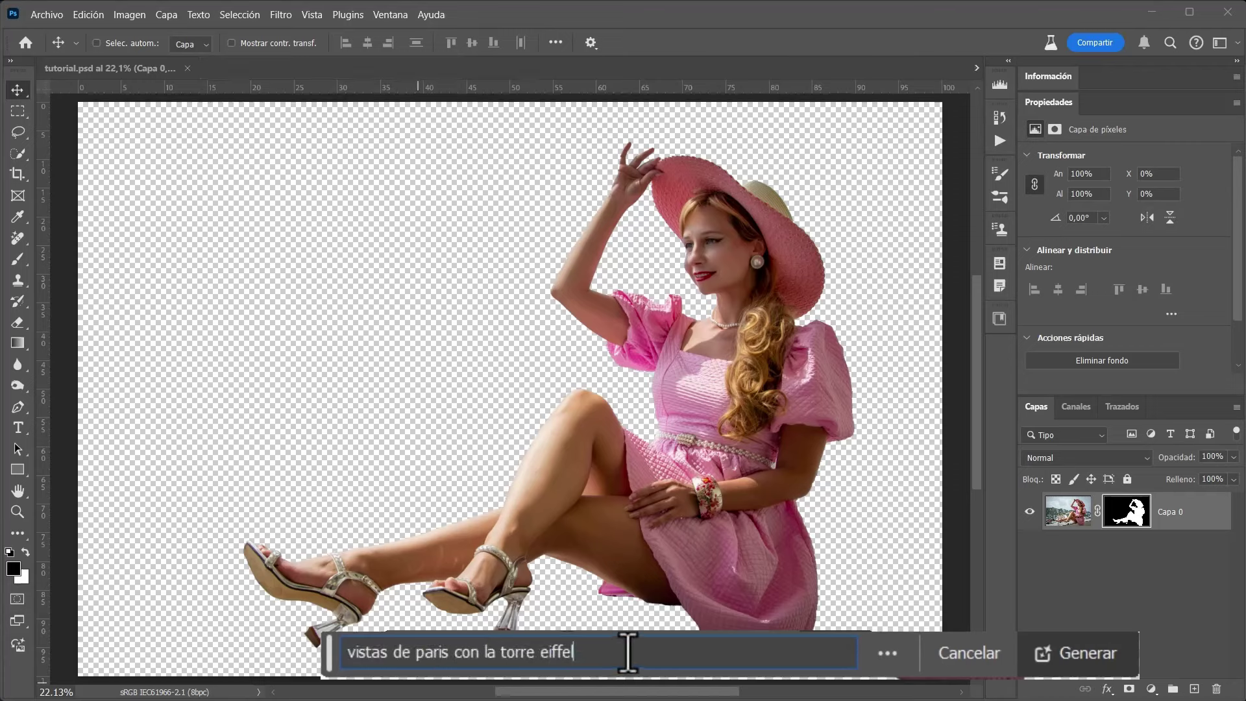
{"action": "left_click", "coordinate": [1079, 655]}
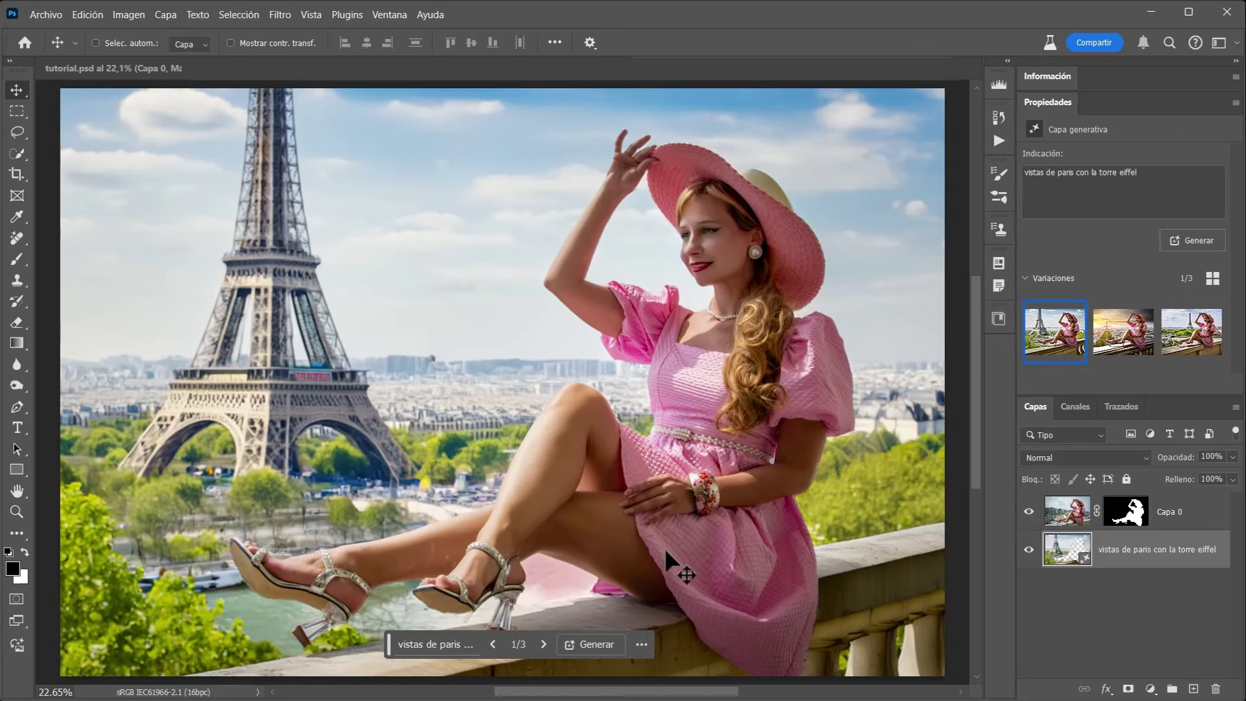
{"action": "left_click", "coordinate": [544, 646]}
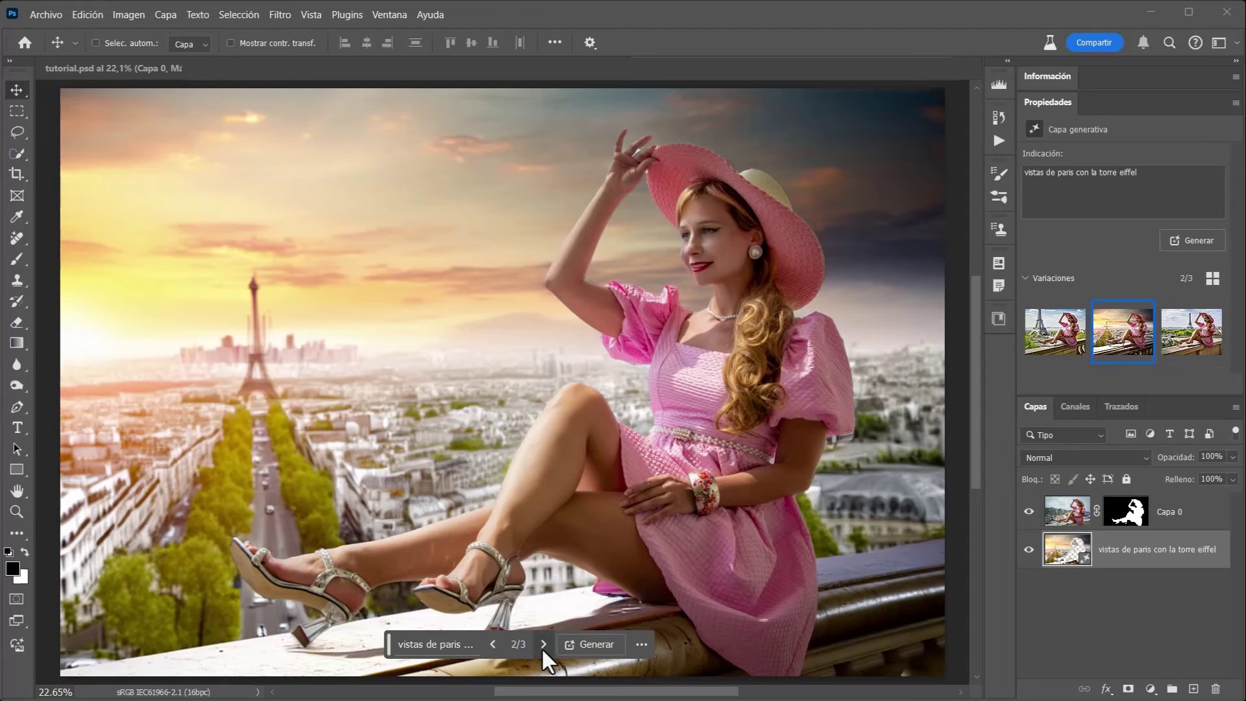
{"action": "left_click", "coordinate": [544, 644]}
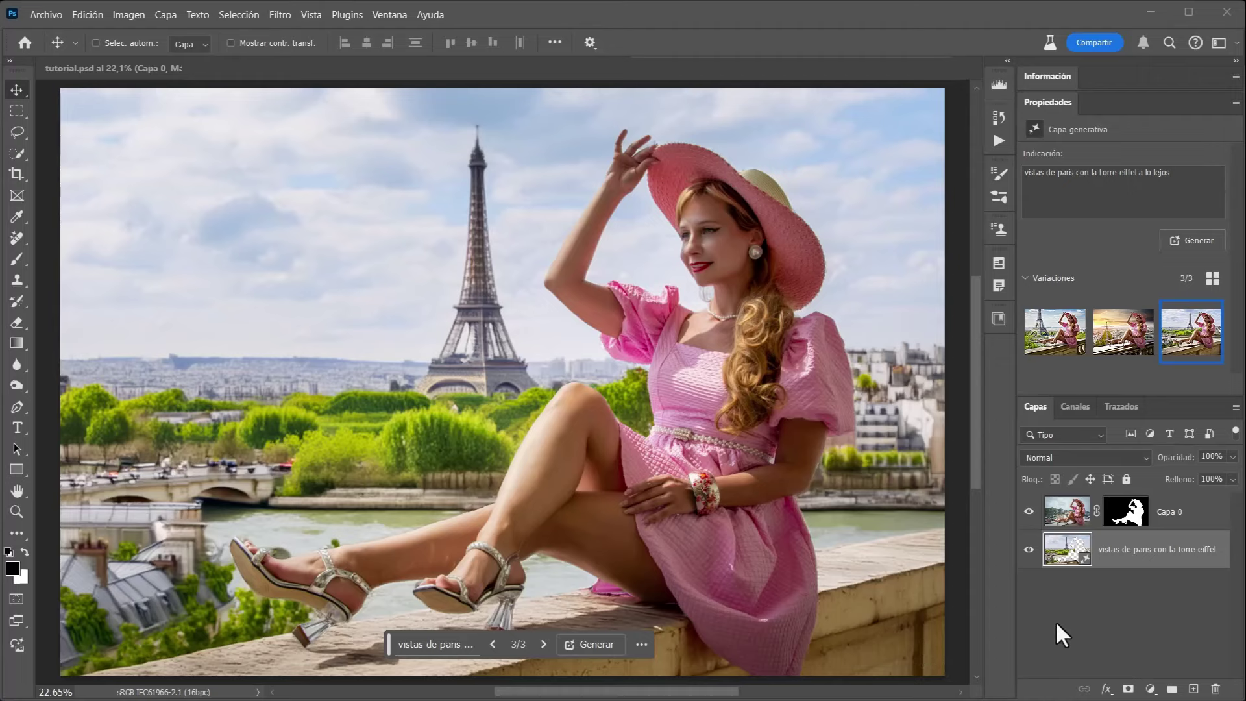
{"action": "key", "text": "ctrl"}
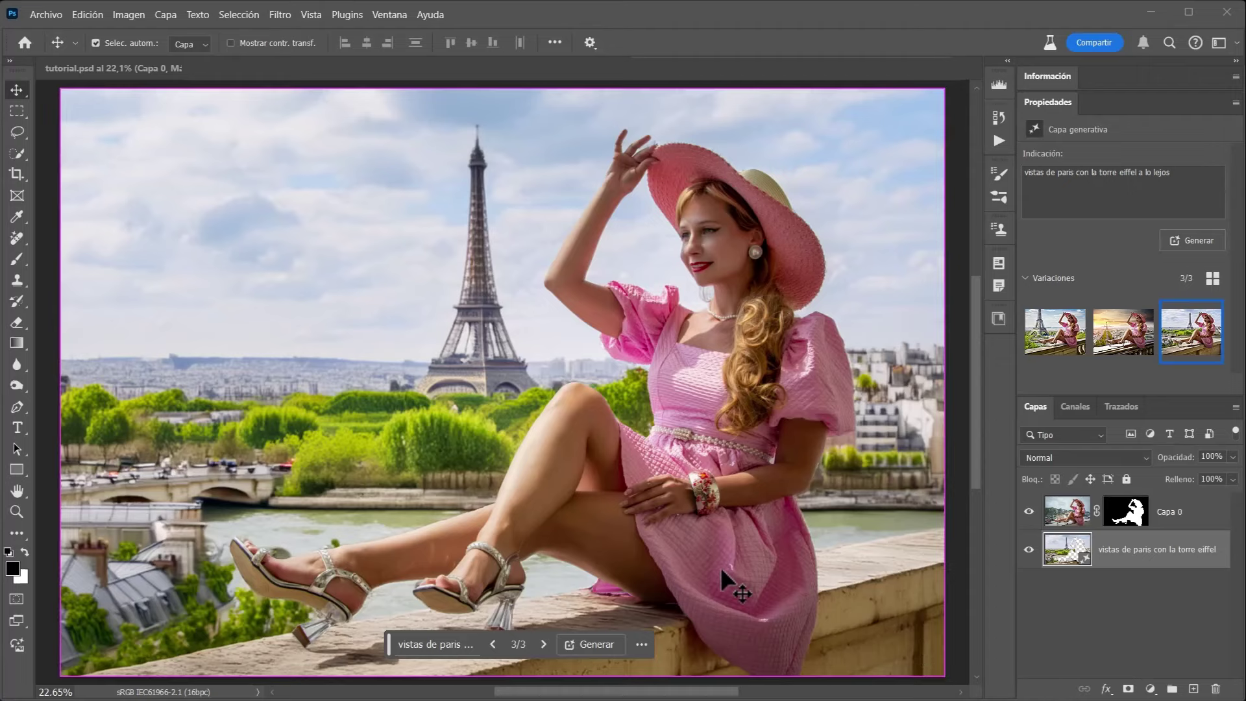
{"action": "key", "text": "ctrl+minus"}
{"action": "key", "text": "ctrl+minus"}
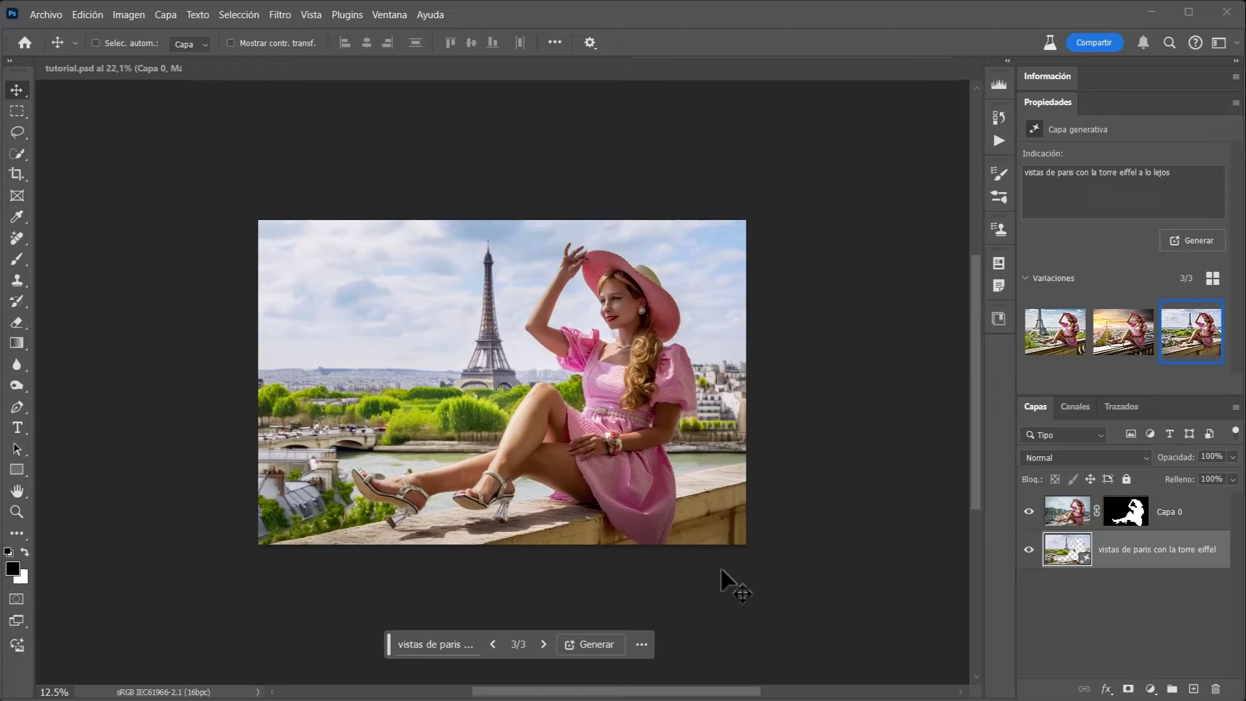
Expand the canvas to a 1:1 square crop filled with Ampliación generativa
{"action": "left_click", "coordinate": [18, 175]}
{"action": "left_click", "coordinate": [158, 46]}
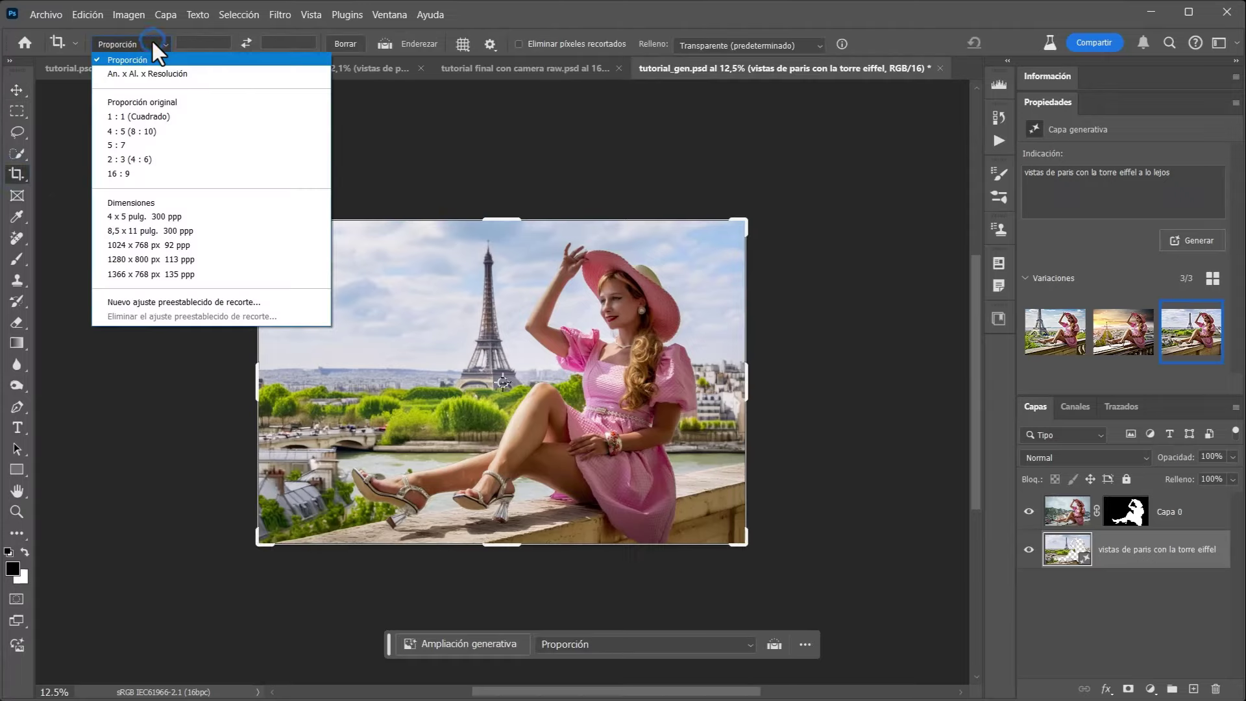
{"action": "left_click", "coordinate": [155, 115]}
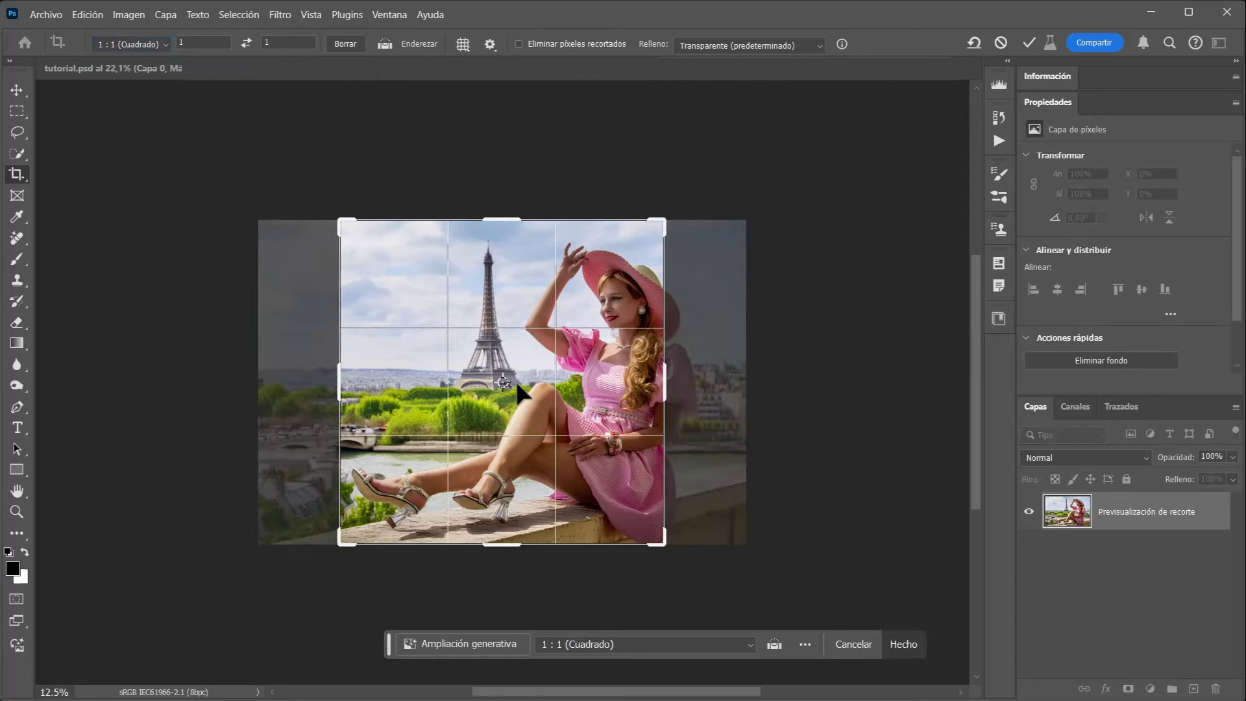
{"action": "left_click_drag", "start_coordinate": [517, 384], "coordinate": [455, 384]}
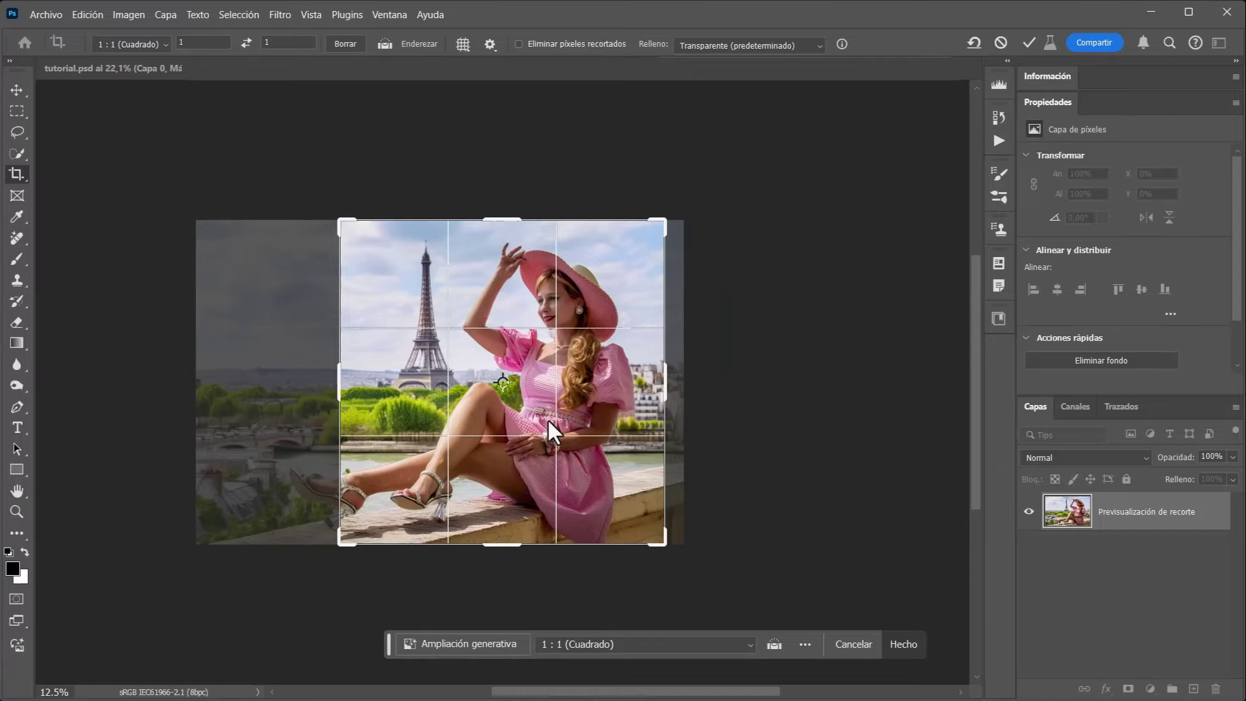
{"action": "left_click_drag", "start_coordinate": [661, 541], "coordinate": [735, 601]}
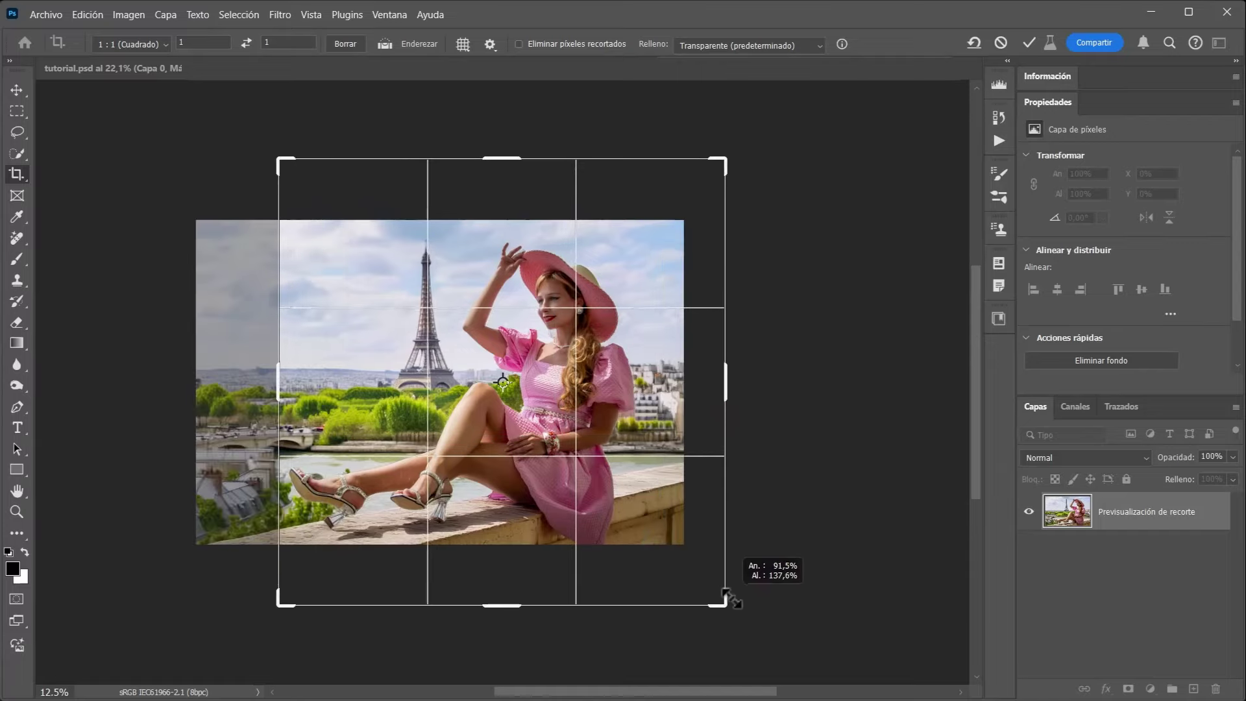
{"action": "left_click_drag", "start_coordinate": [574, 442], "coordinate": [626, 441]}
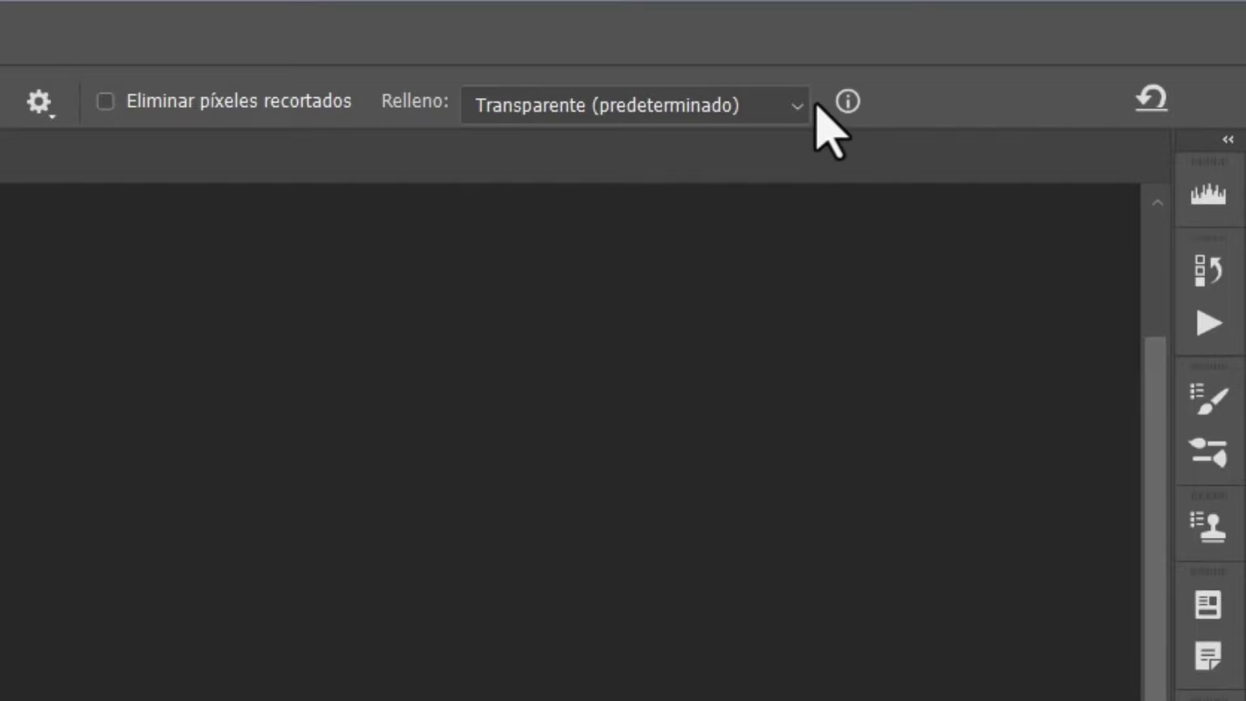
{"action": "left_click", "coordinate": [819, 45]}
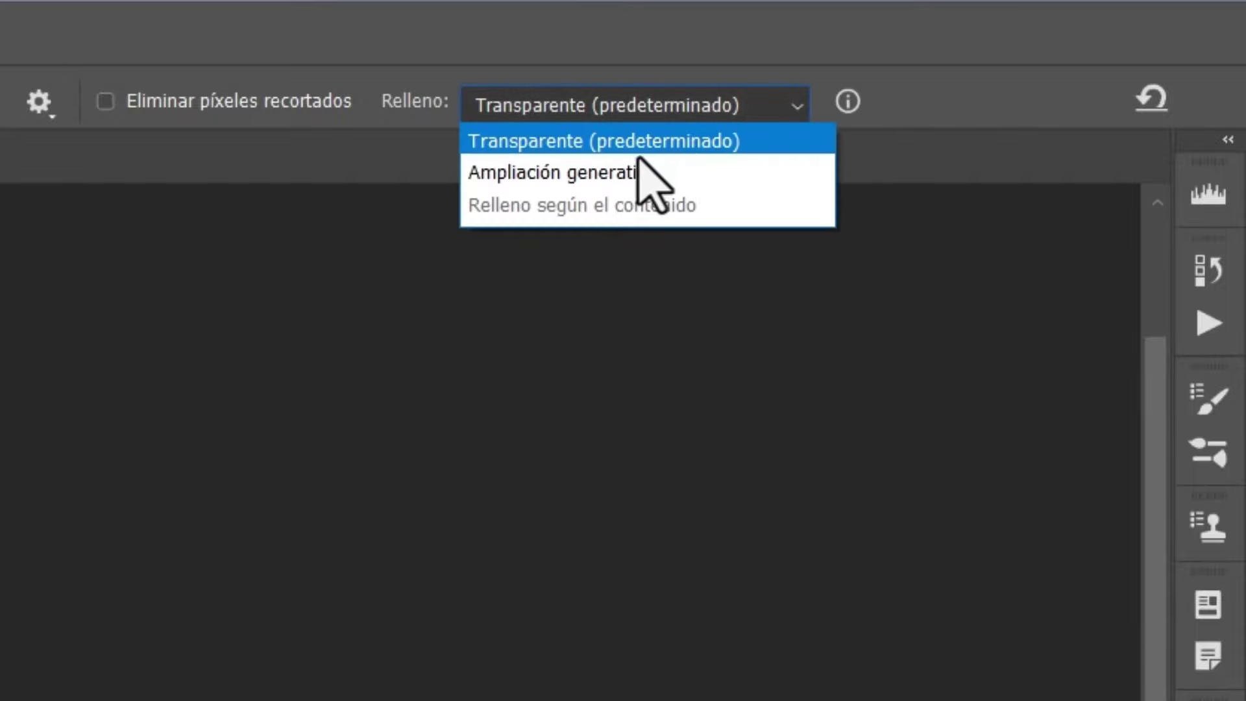
{"action": "left_click", "coordinate": [586, 173]}
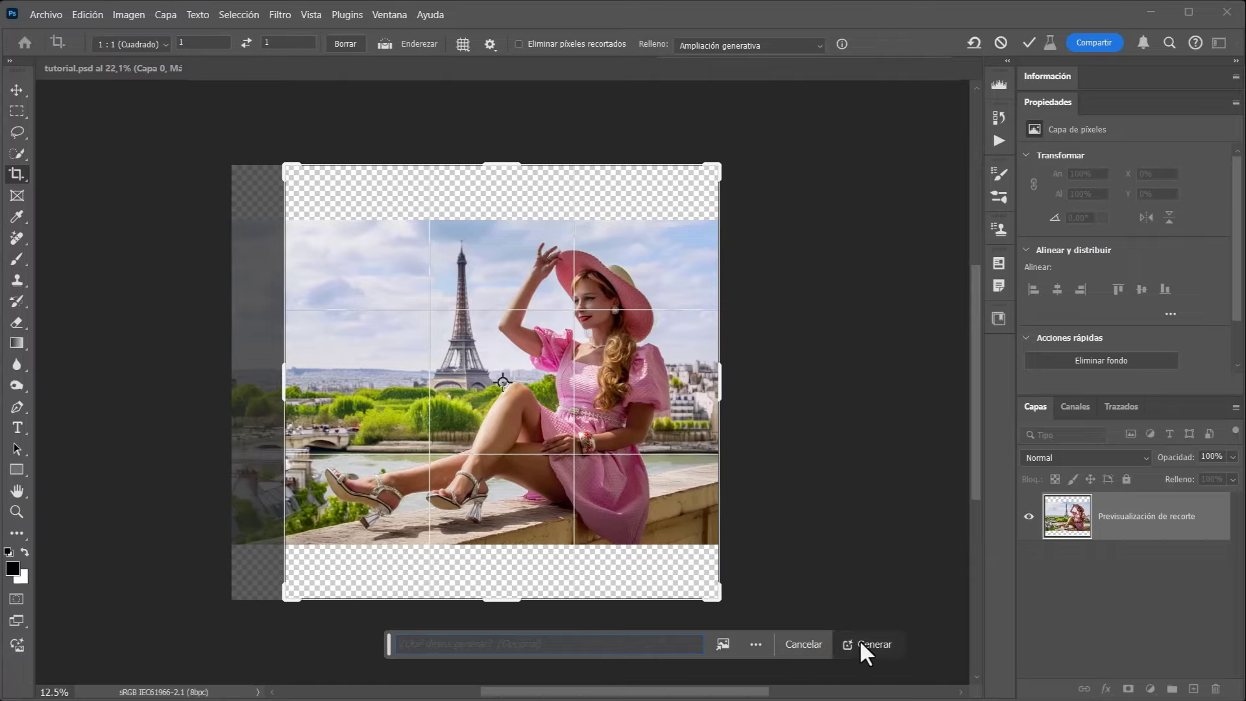
{"action": "left_click", "coordinate": [1029, 42]}
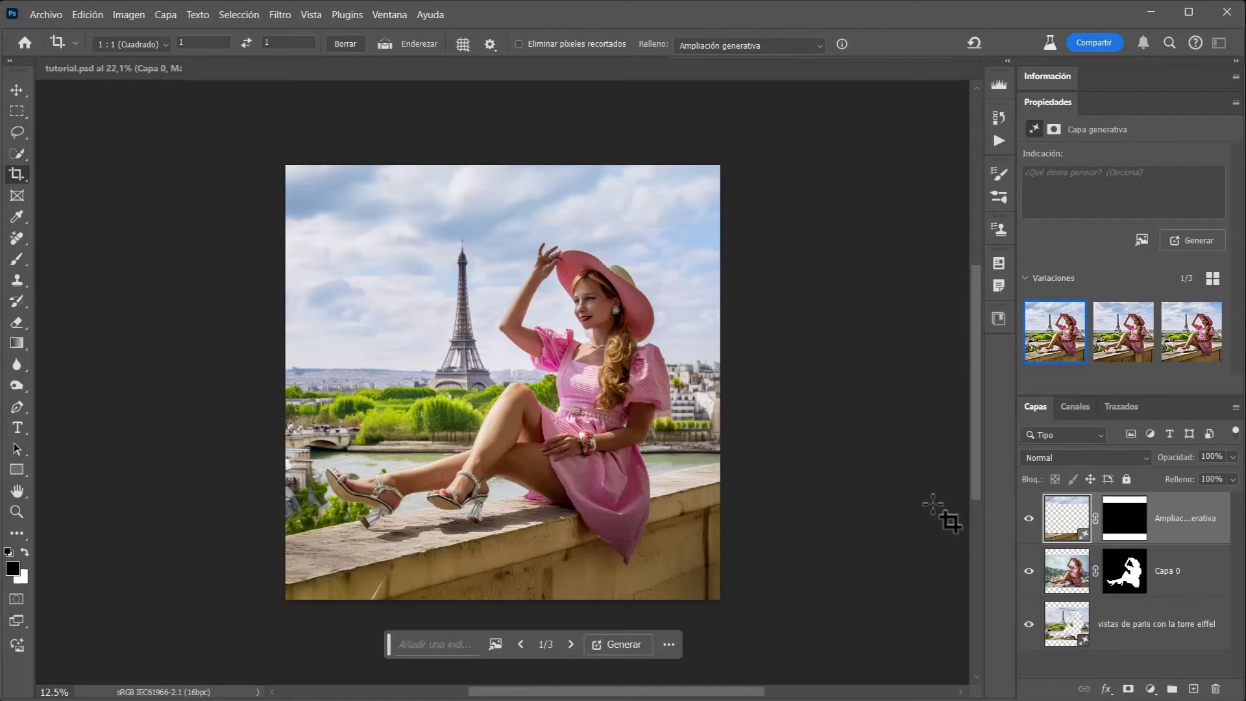
Settle on variation 2 of 3 of the generative expansion
{"action": "left_click", "coordinate": [567, 642]}
{"action": "left_click", "coordinate": [567, 642]}
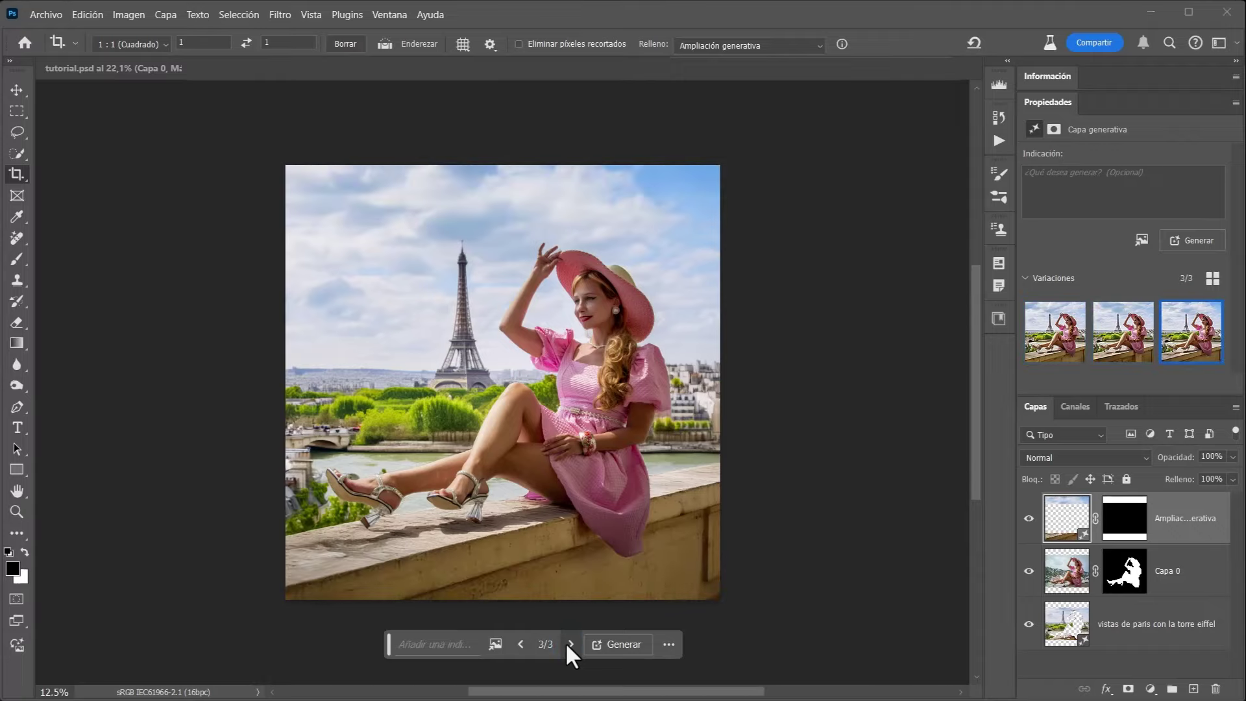
{"action": "left_click", "coordinate": [520, 644]}
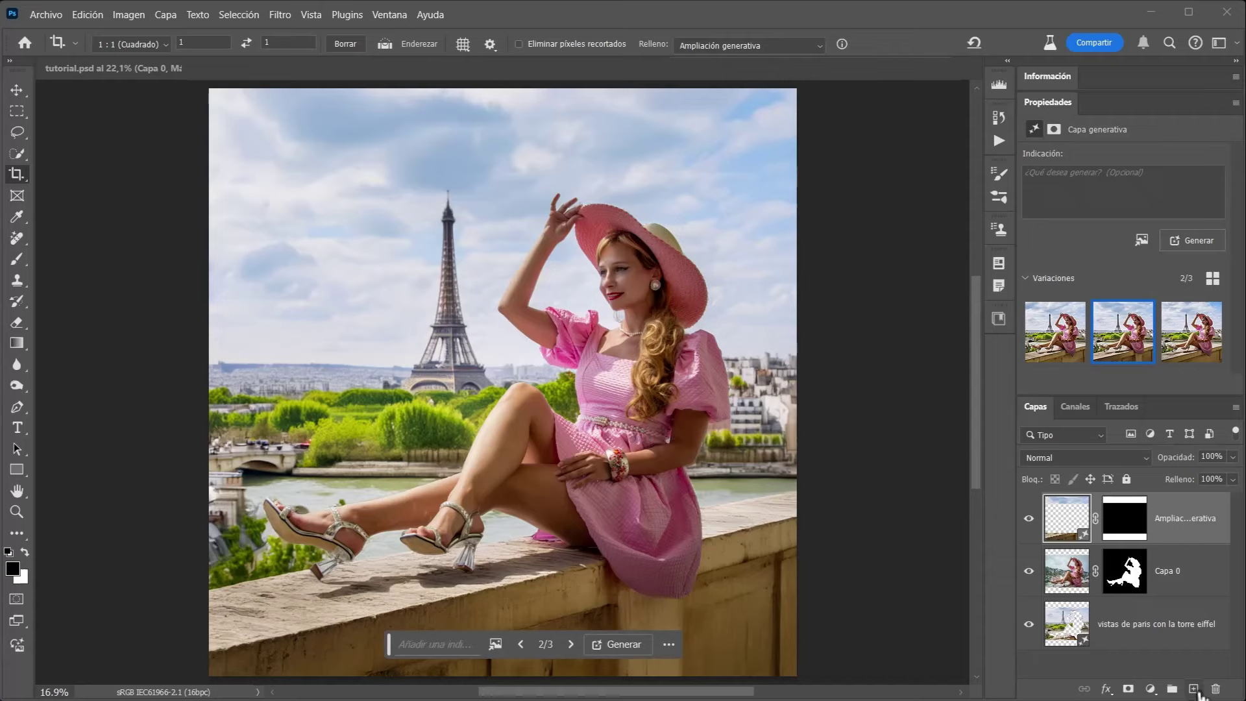
Stamp all visible layers into a new top layer, Capa 1
{"action": "left_click", "coordinate": [1194, 689]}
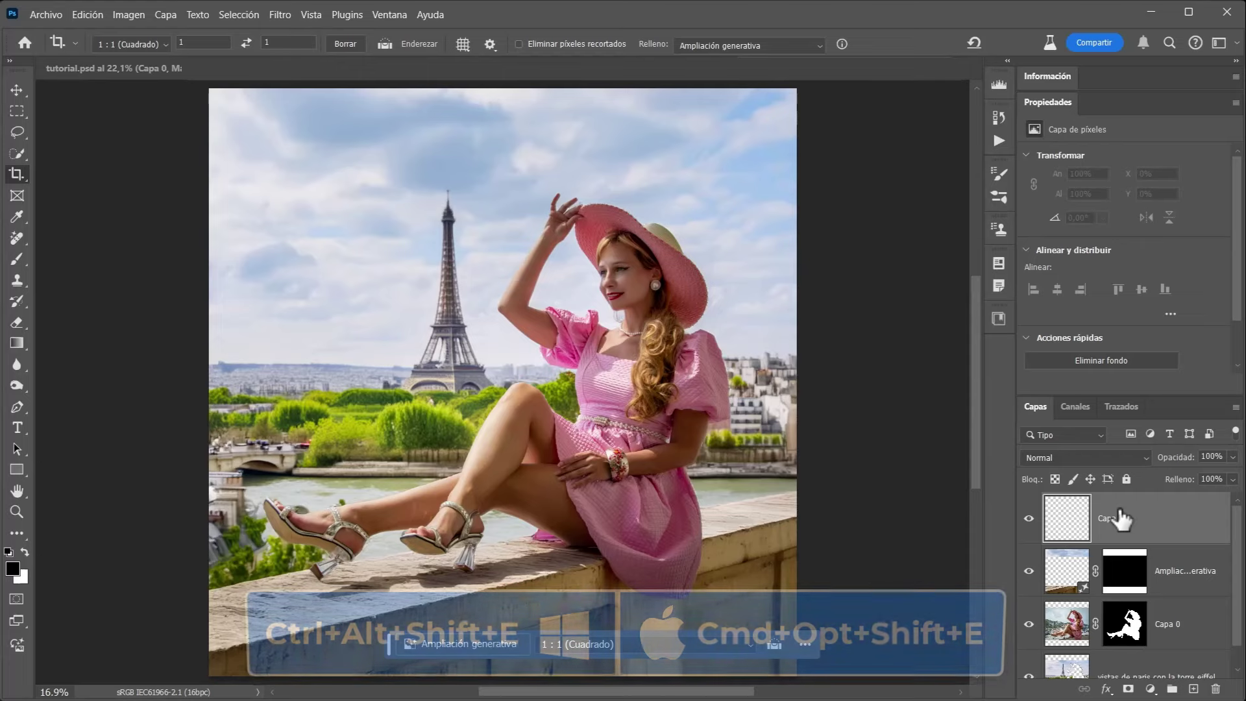
{"action": "key", "text": "ctrl+alt+shift+e"}
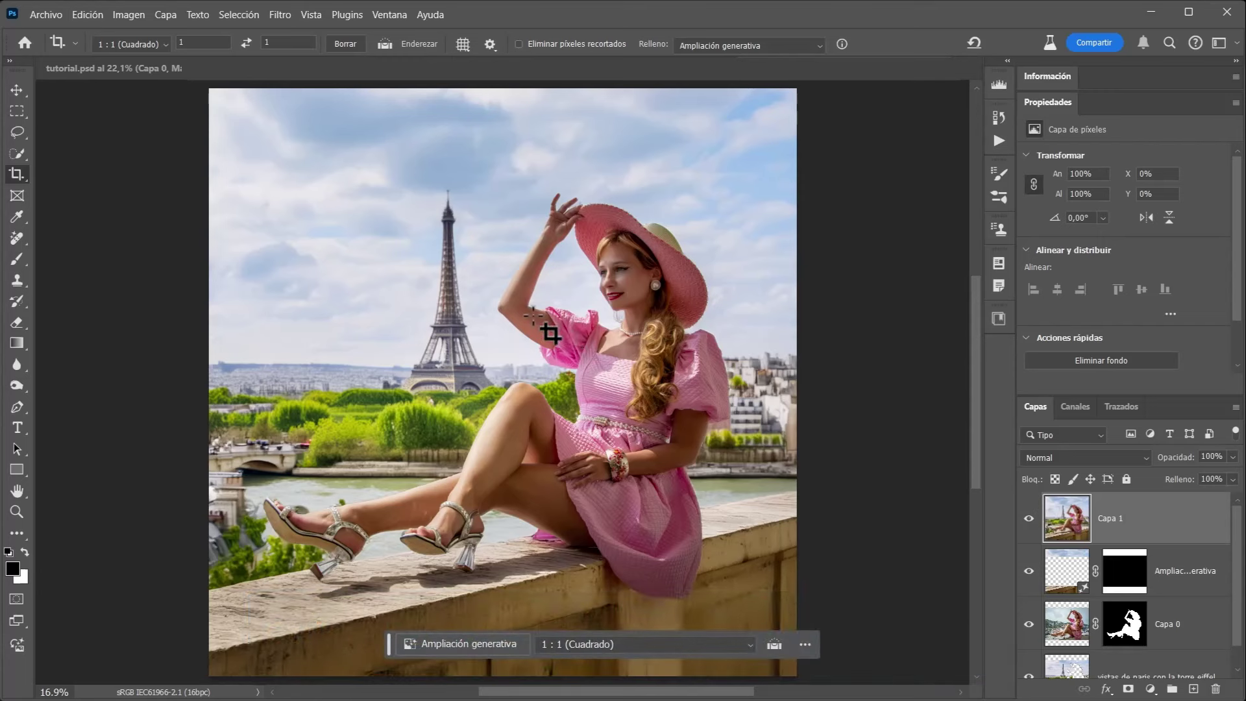
{"action": "left_click", "coordinate": [87, 14]}
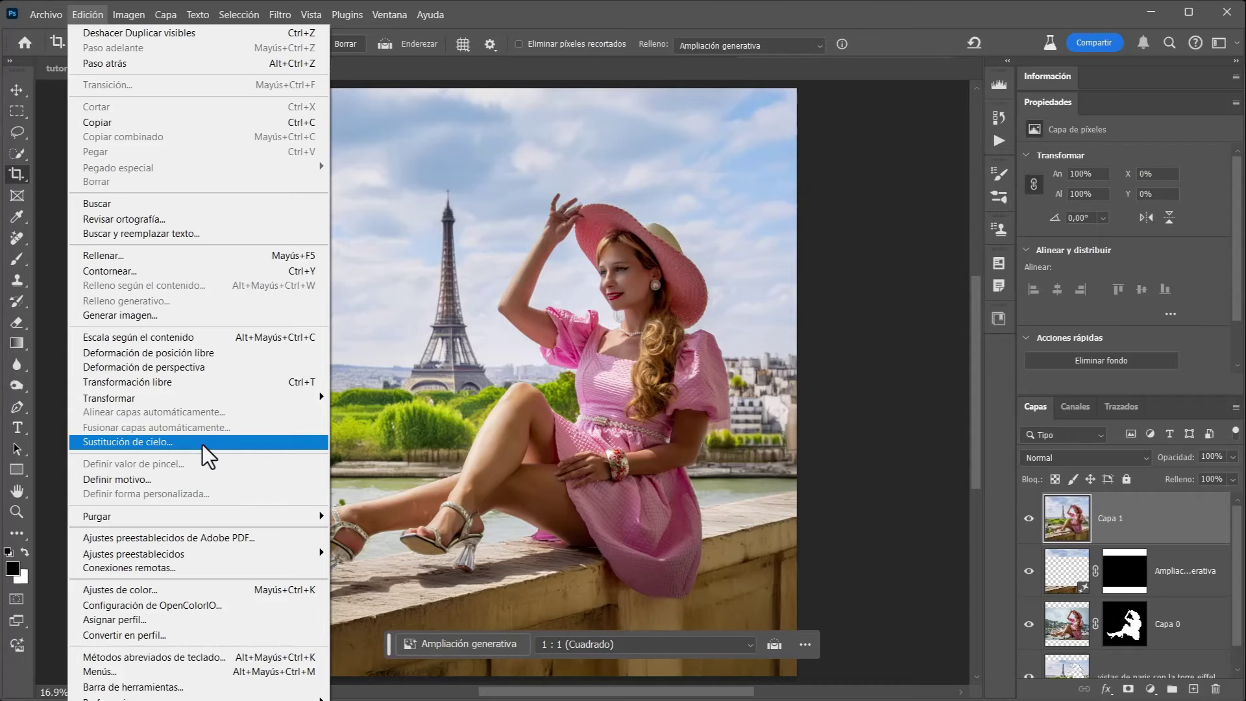
Open Sky Replacement and choose the pink sunset sky
{"action": "left_click", "coordinate": [162, 442]}
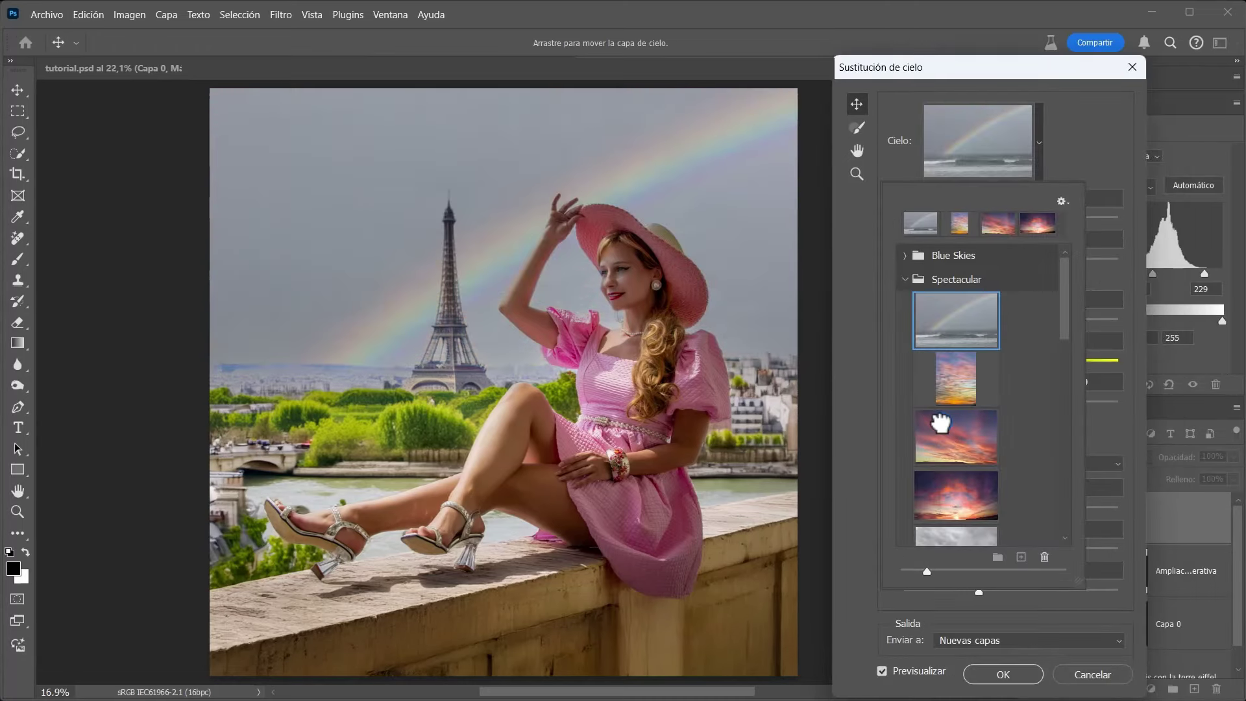
{"action": "left_click", "coordinate": [952, 433]}
{"action": "left_click", "coordinate": [1091, 138]}
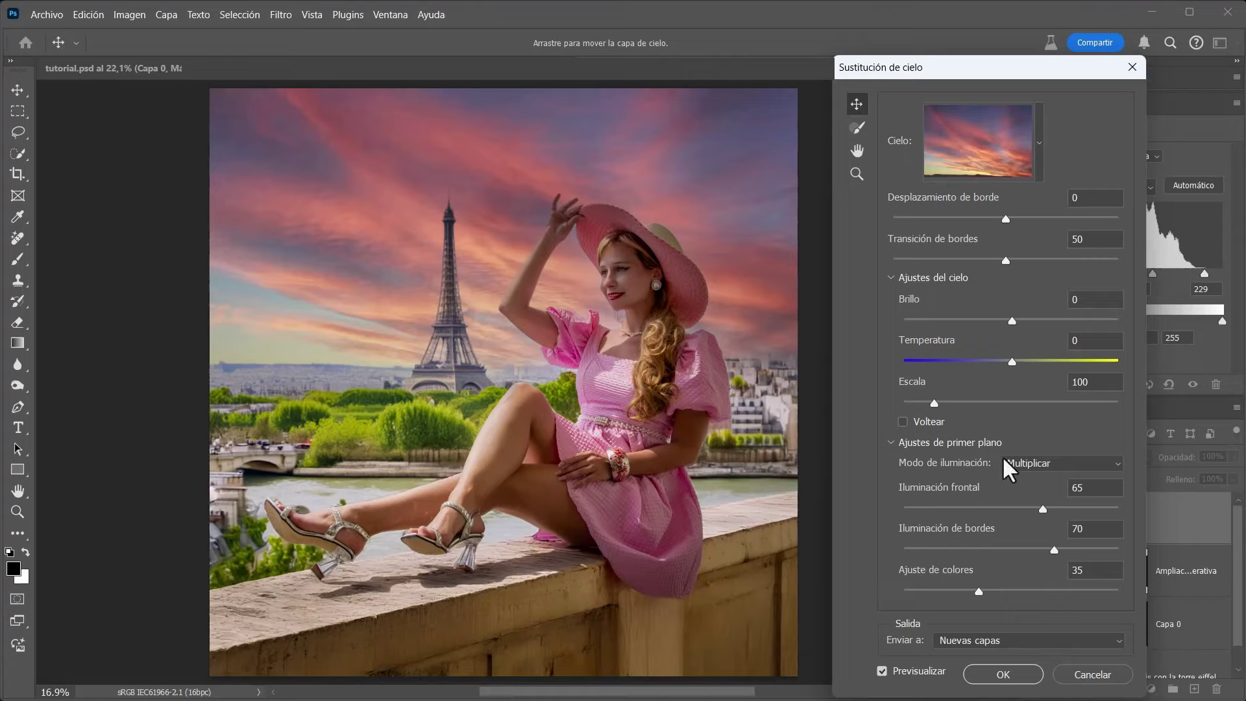
Set lighting mode to Trama, lower foreground lighting, shift edge to 9, and apply
{"action": "left_click", "coordinate": [1005, 462]}
{"action": "left_click", "coordinate": [1027, 495]}
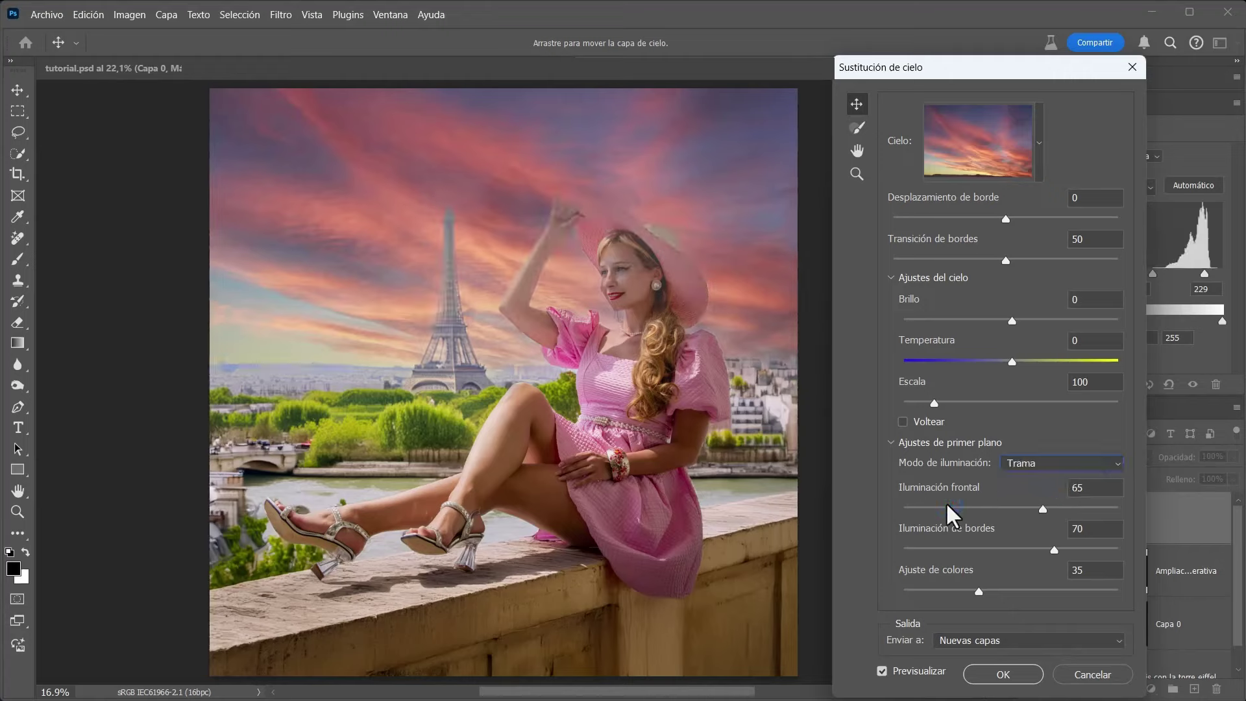
{"action": "mouse_move", "coordinate": [1005, 259]}
{"action": "left_mouse_down"}
{"action": "mouse_move", "coordinate": [1038, 259]}
{"action": "mouse_move", "coordinate": [1010, 266]}
{"action": "mouse_move", "coordinate": [1028, 260]}
{"action": "left_mouse_up"}
{"action": "left_click_drag", "start_coordinate": [966, 226], "coordinate": [1017, 230]}
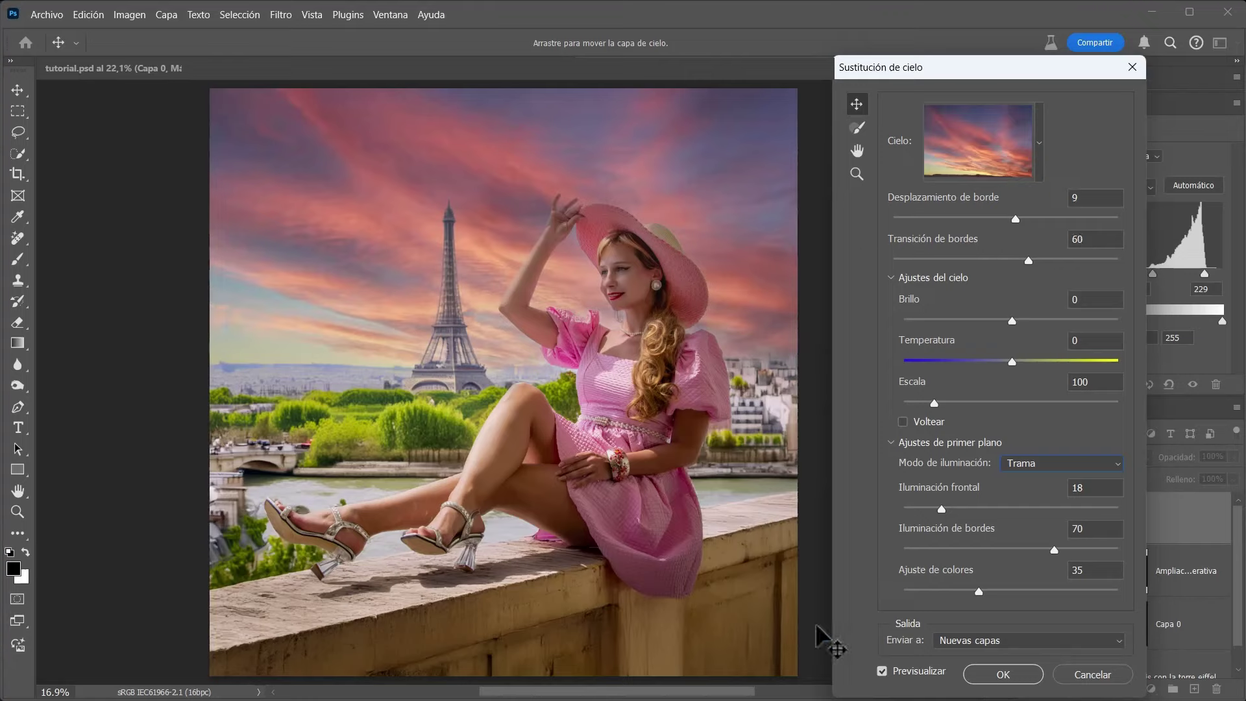
{"action": "left_click", "coordinate": [999, 675]}
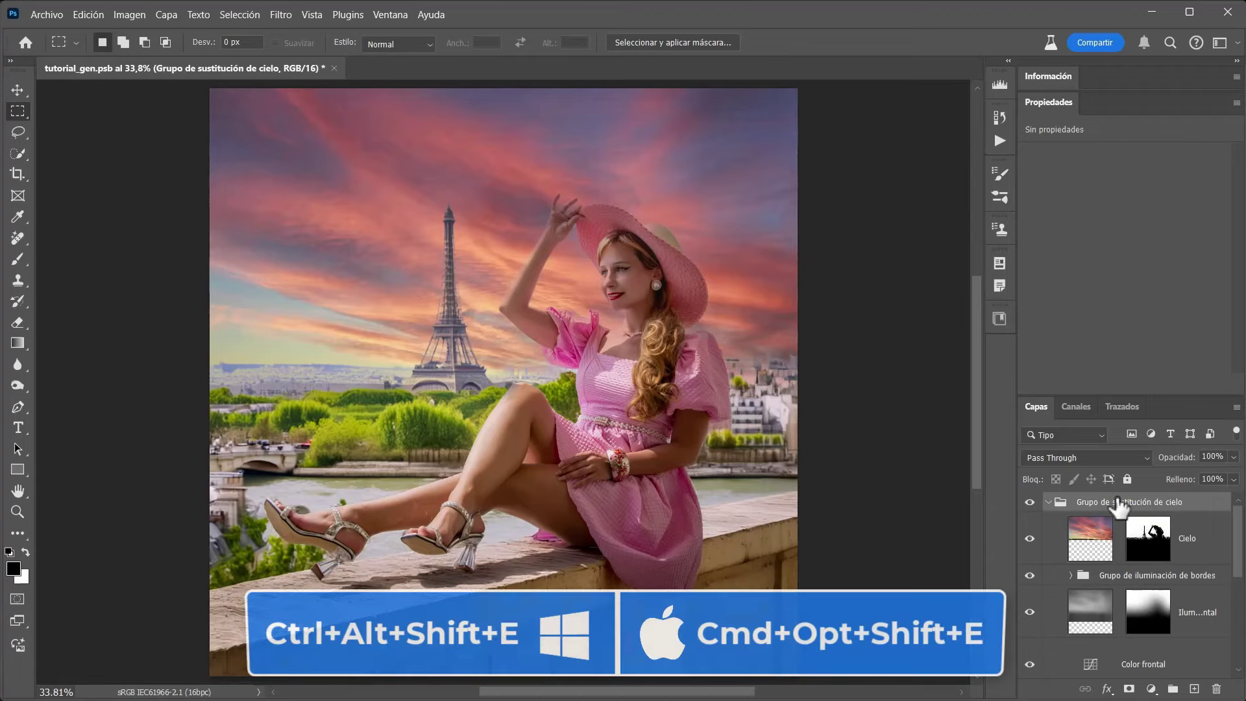
Stamp visible layers into Capa 2 and convert it to a smart object
{"action": "key", "text": "ctrl+alt+shift+e"}
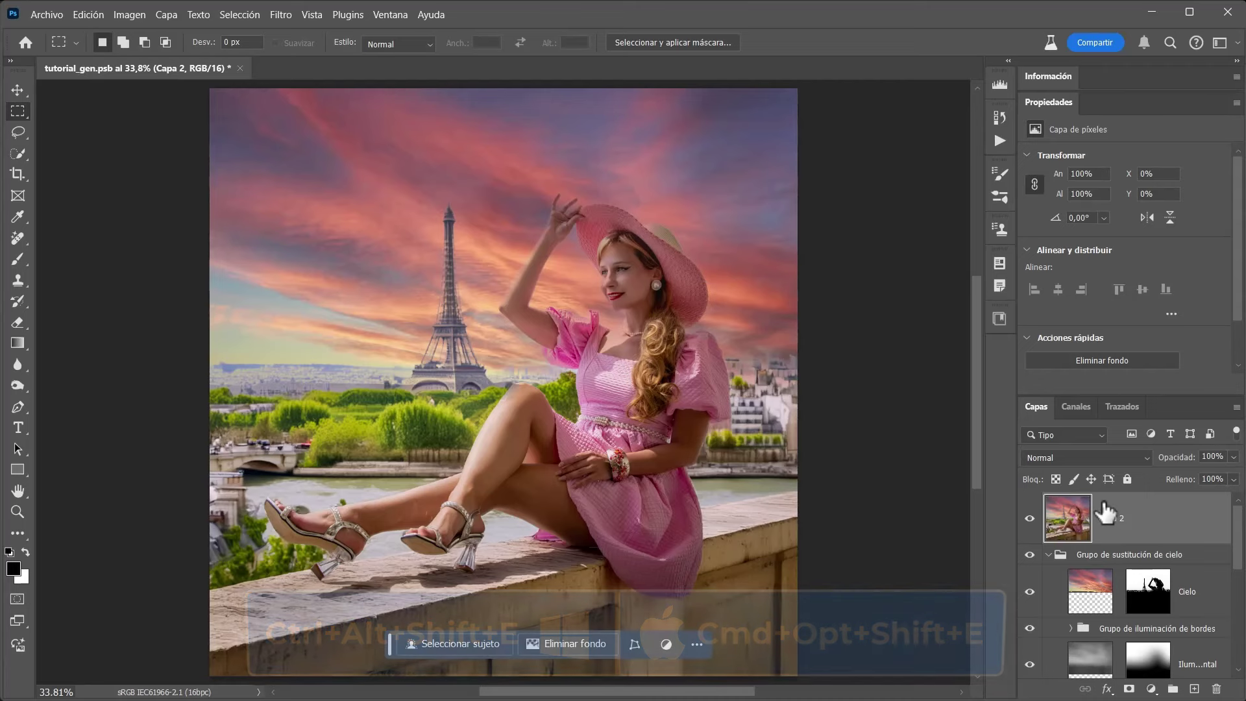
{"action": "right_click", "coordinate": [1103, 504]}
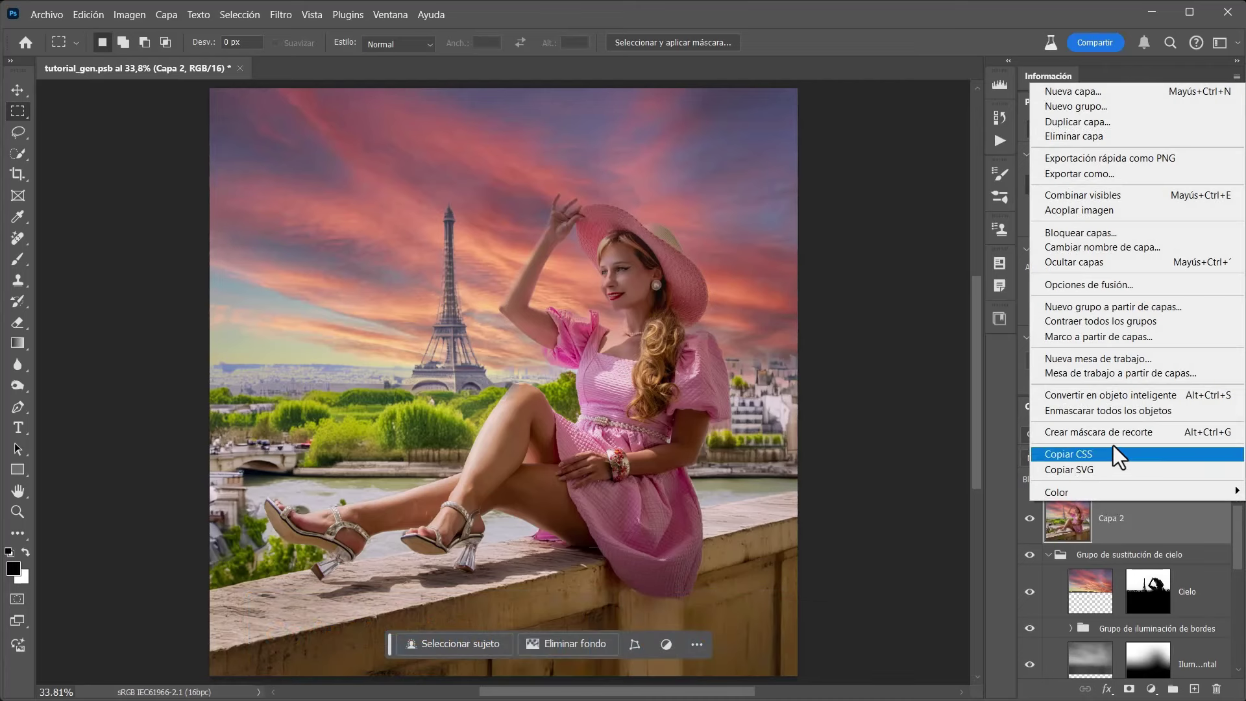
{"action": "left_click", "coordinate": [1112, 397]}
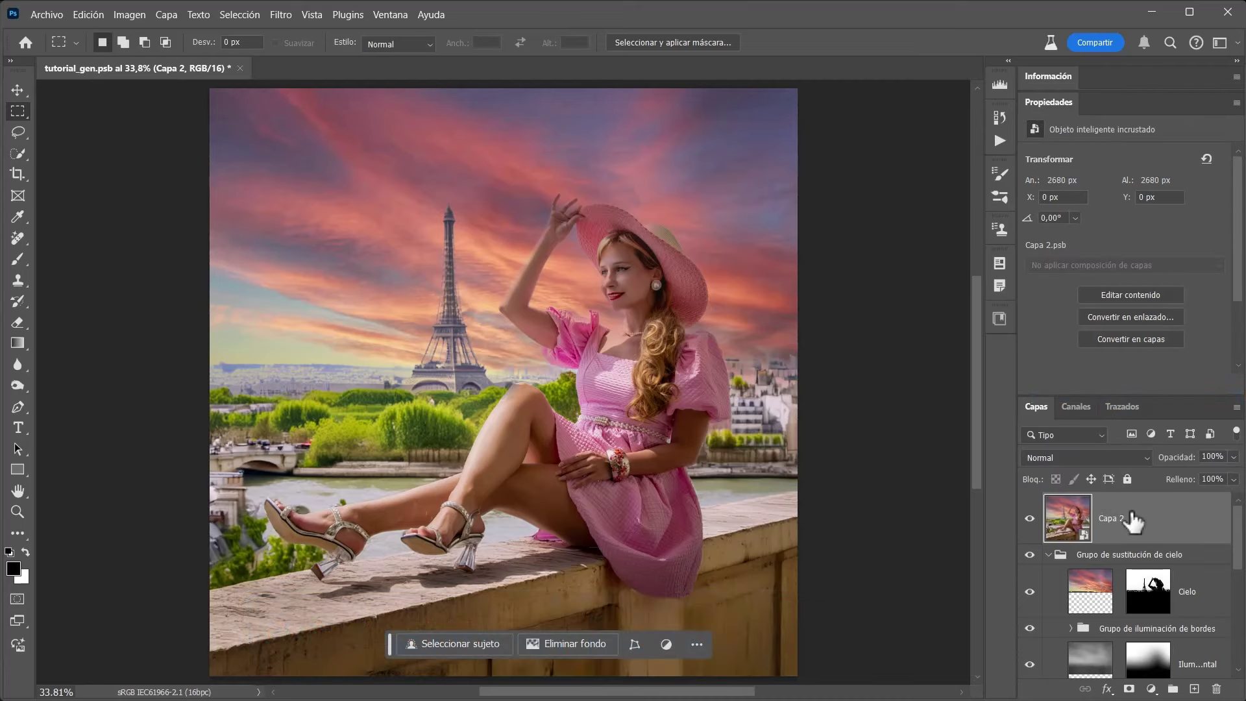
{"action": "left_click", "coordinate": [285, 13]}
In the Camera Raw filter, mask the subject and brush away a stray mask area
{"action": "left_click", "coordinate": [340, 148]}
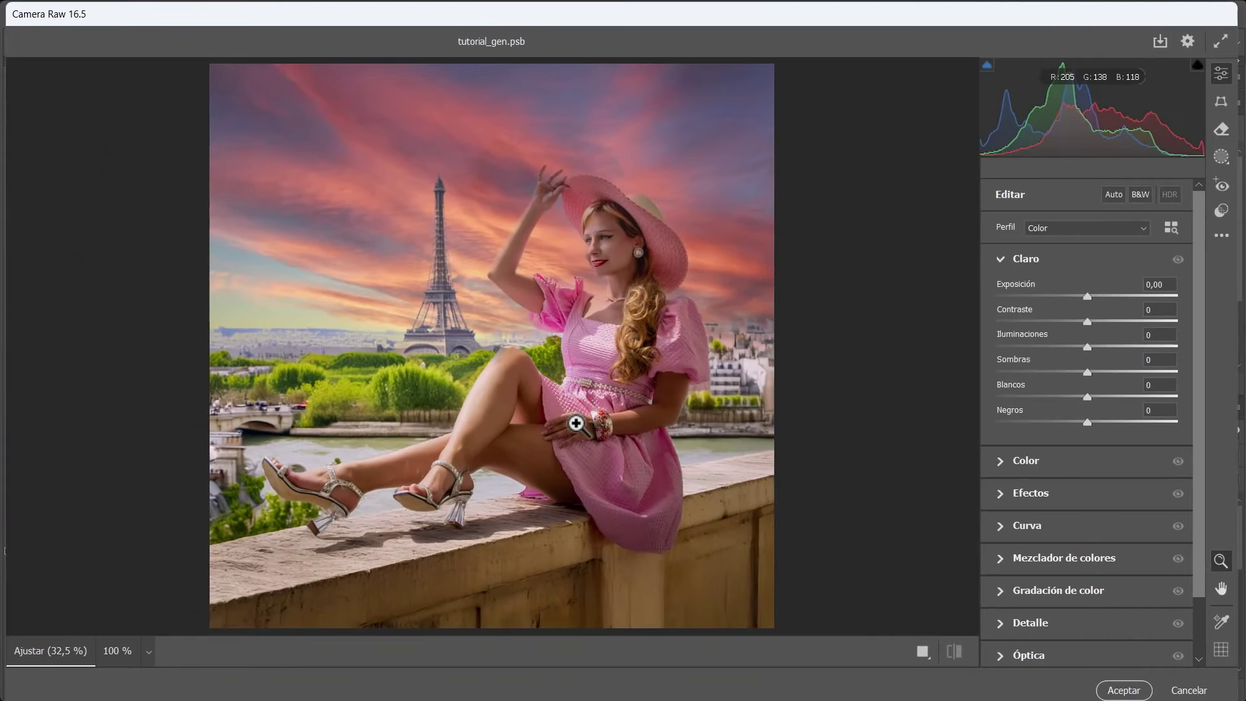
{"action": "left_click", "coordinate": [1223, 160]}
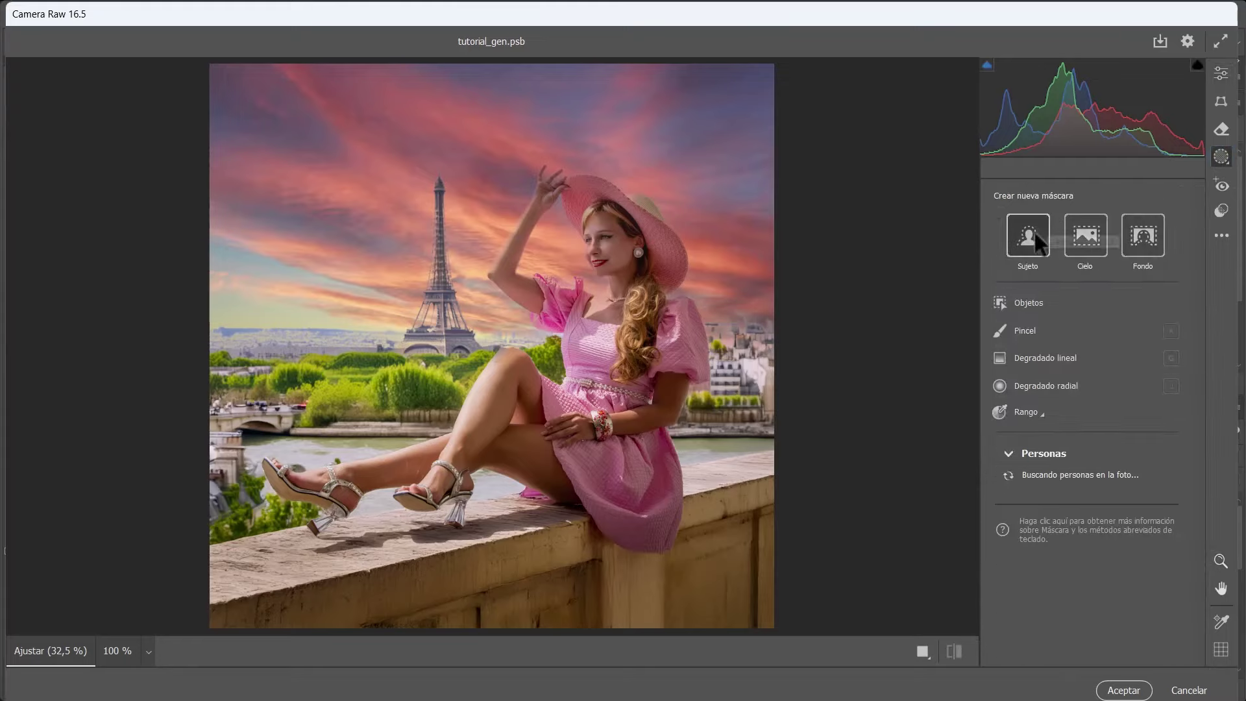
{"action": "left_click", "coordinate": [1020, 247]}
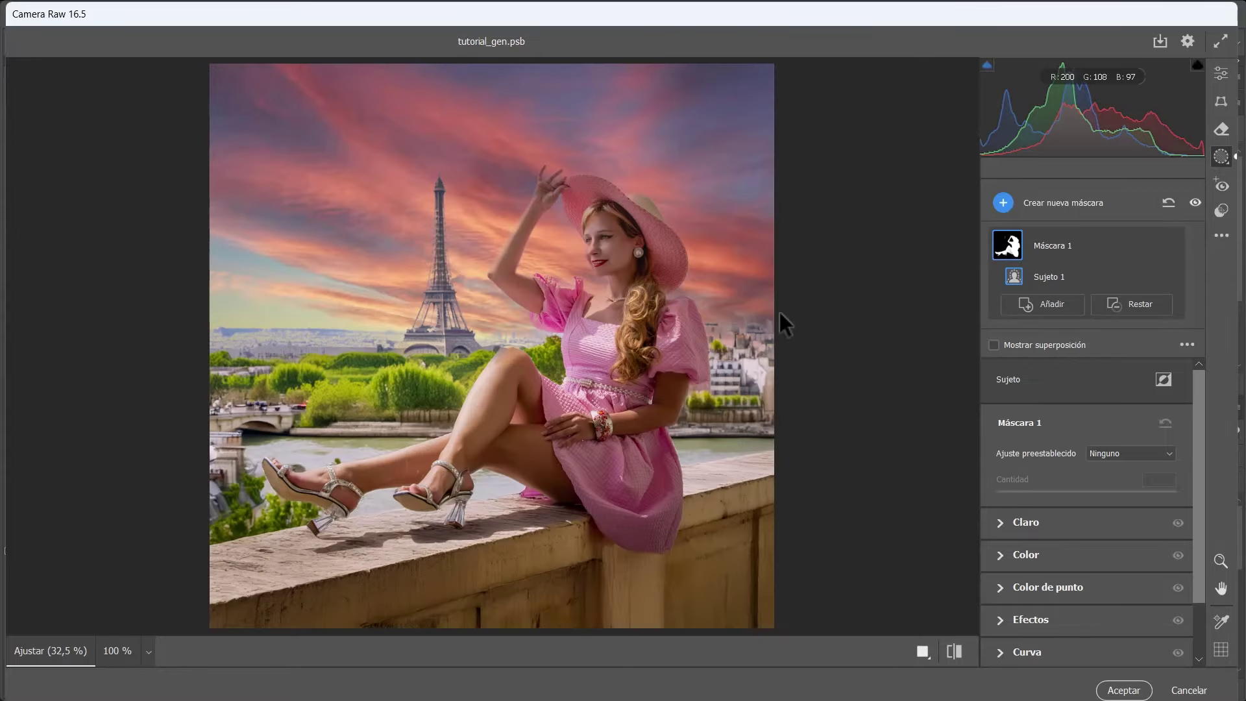
{"action": "left_click", "coordinate": [1136, 305]}
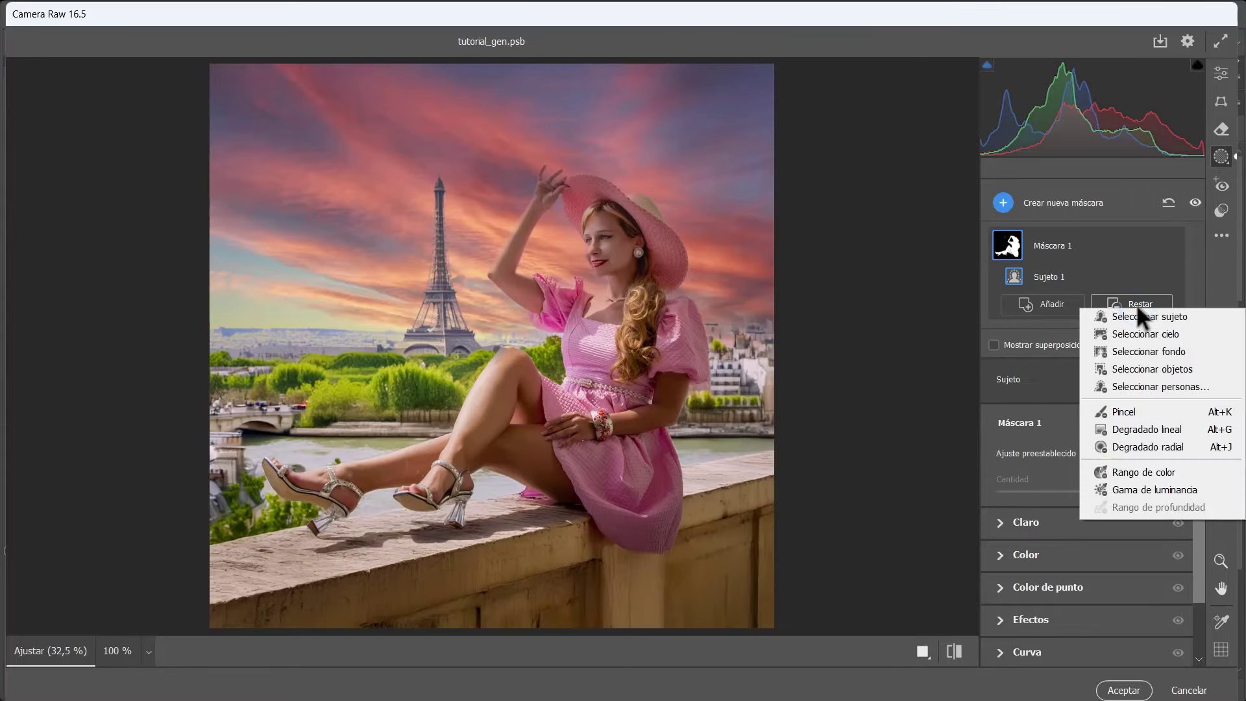
{"action": "left_click", "coordinate": [1129, 410]}
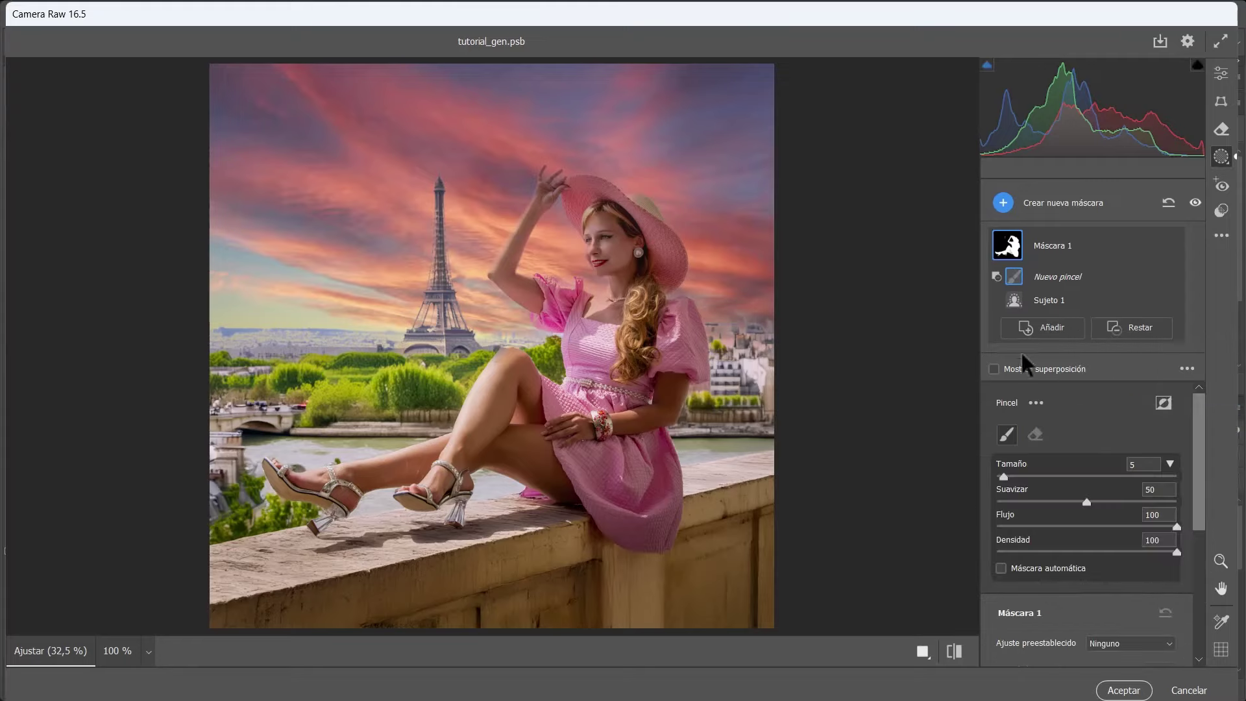
{"action": "left_click", "coordinate": [1023, 368]}
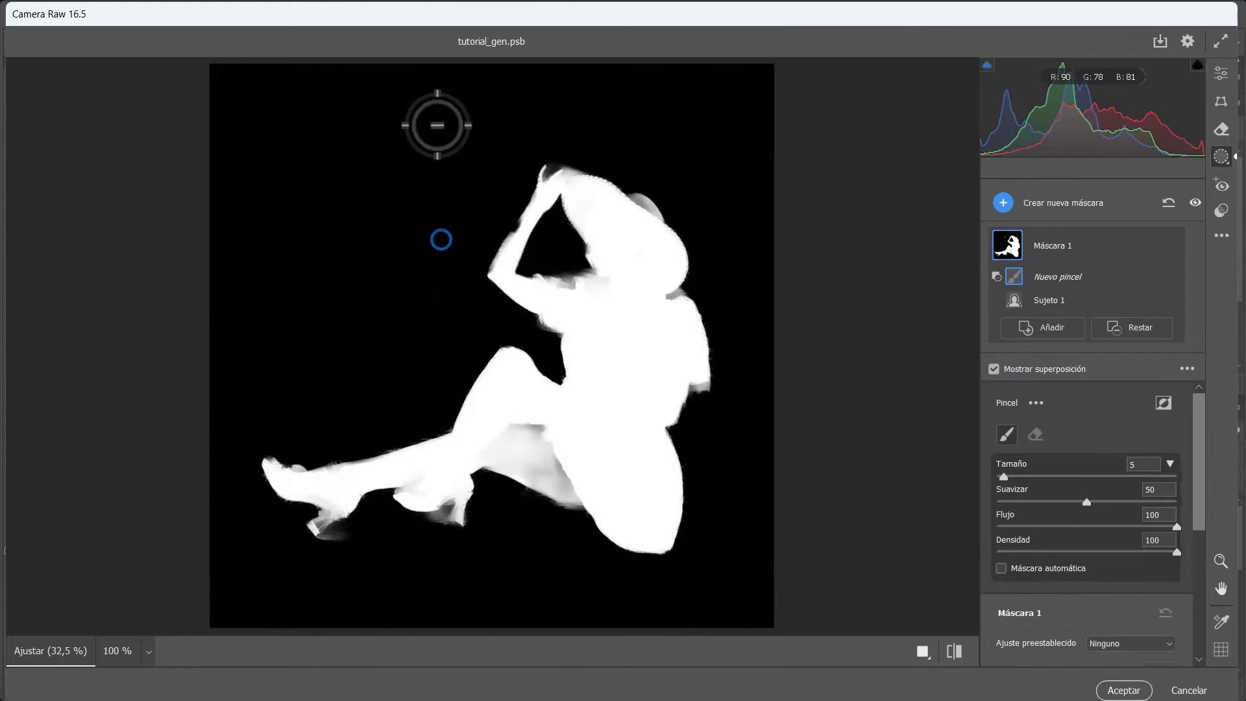
{"action": "left_click_drag", "start_coordinate": [440, 239], "coordinate": [432, 183]}
{"action": "left_click", "coordinate": [1051, 369]}
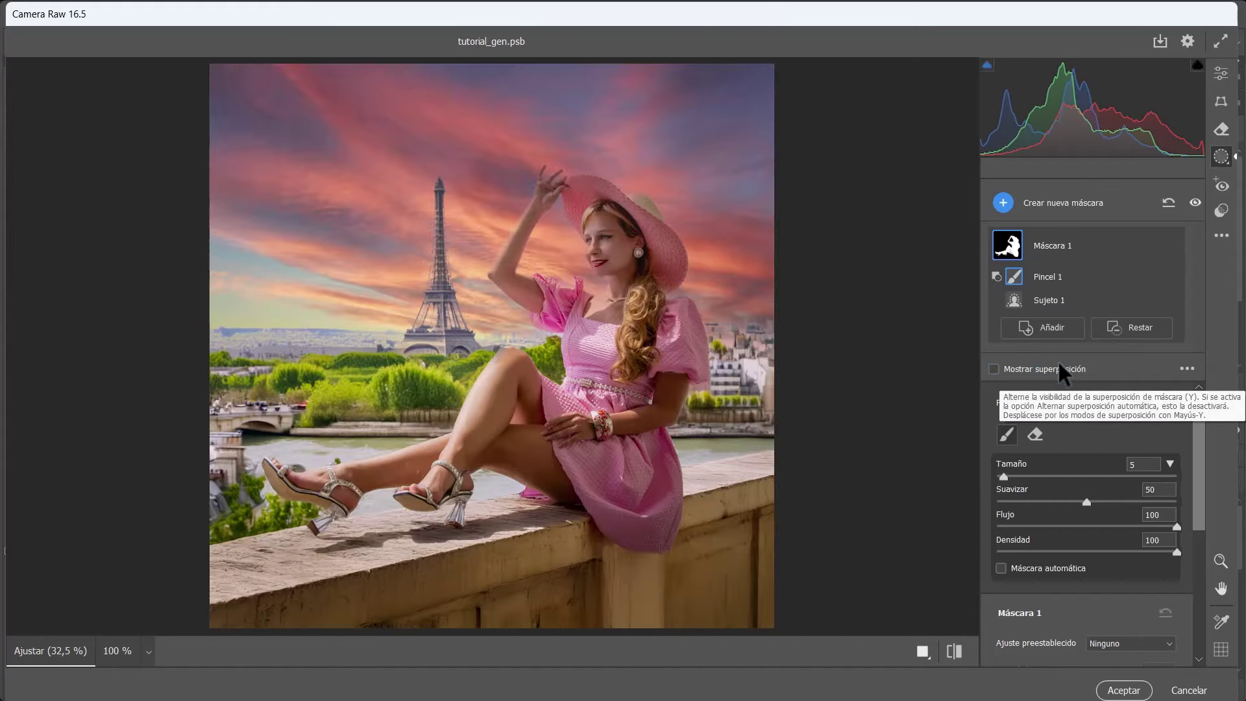
Set the woman's mask to Highlights -65, Shadows +39 and Exposure +0.15
{"action": "scroll", "coordinate": [1100, 485], "scroll_direction": "down", "scroll_amount": 2}
{"action": "scroll", "coordinate": [1067, 489], "scroll_direction": "down", "scroll_amount": 2}
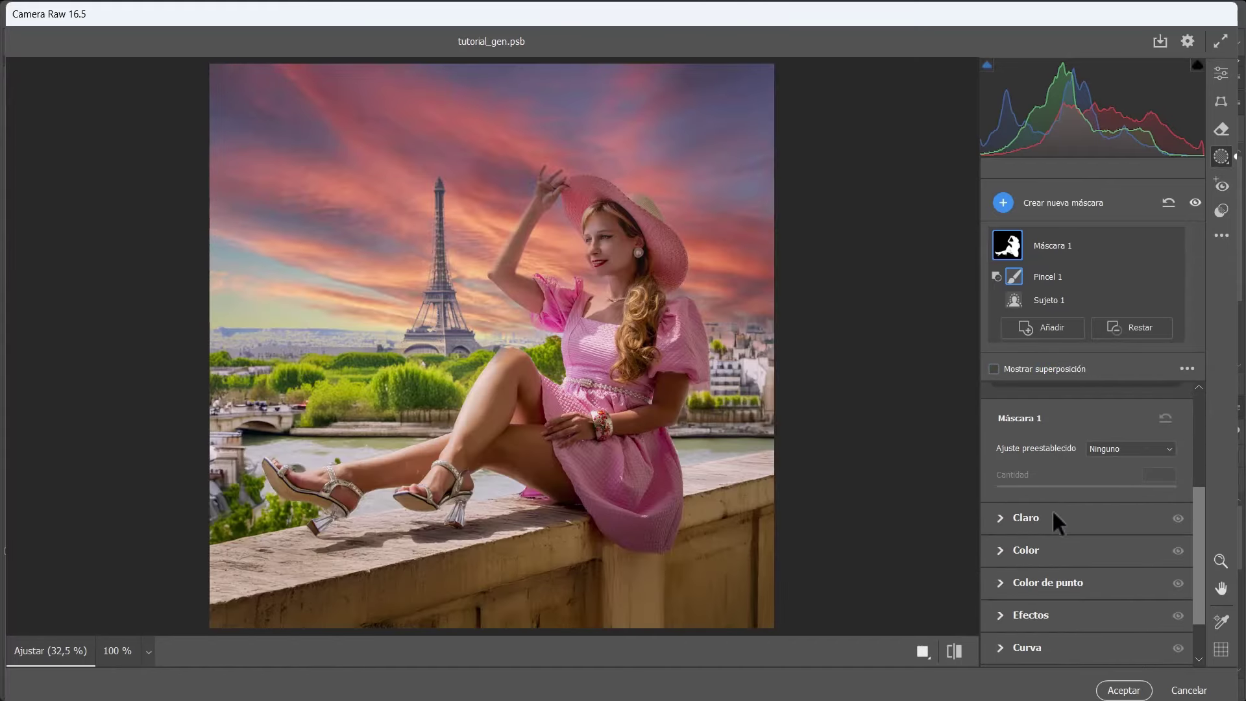
{"action": "left_click", "coordinate": [1051, 517]}
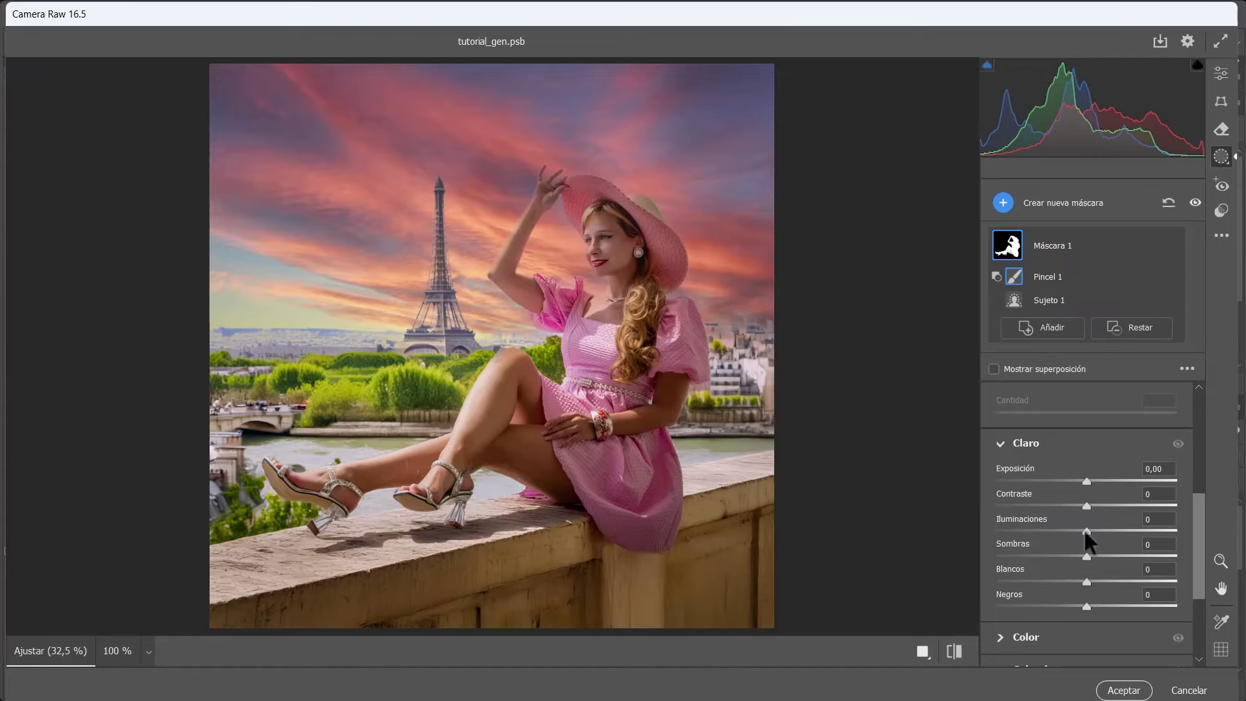
{"action": "left_click_drag", "start_coordinate": [1085, 529], "coordinate": [1027, 530]}
{"action": "left_click_drag", "start_coordinate": [1102, 559], "coordinate": [1121, 558]}
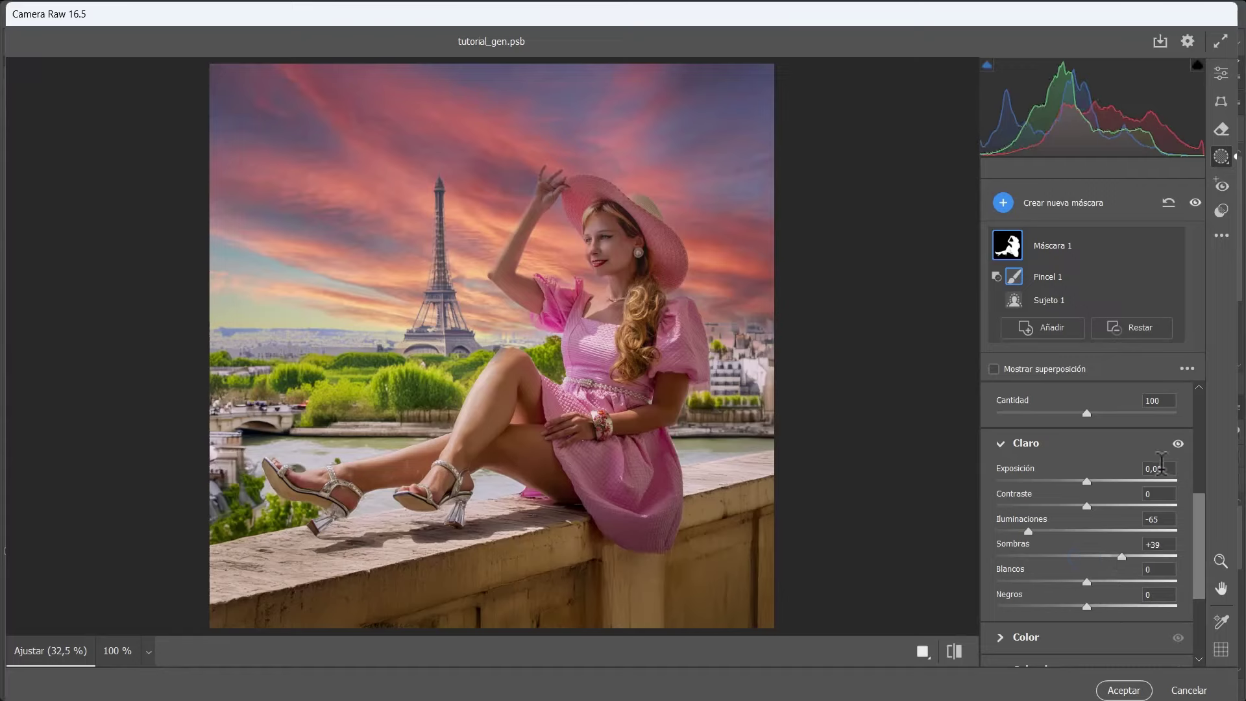
{"action": "left_click", "coordinate": [1159, 468]}
{"action": "type", "text": "+0,15"}
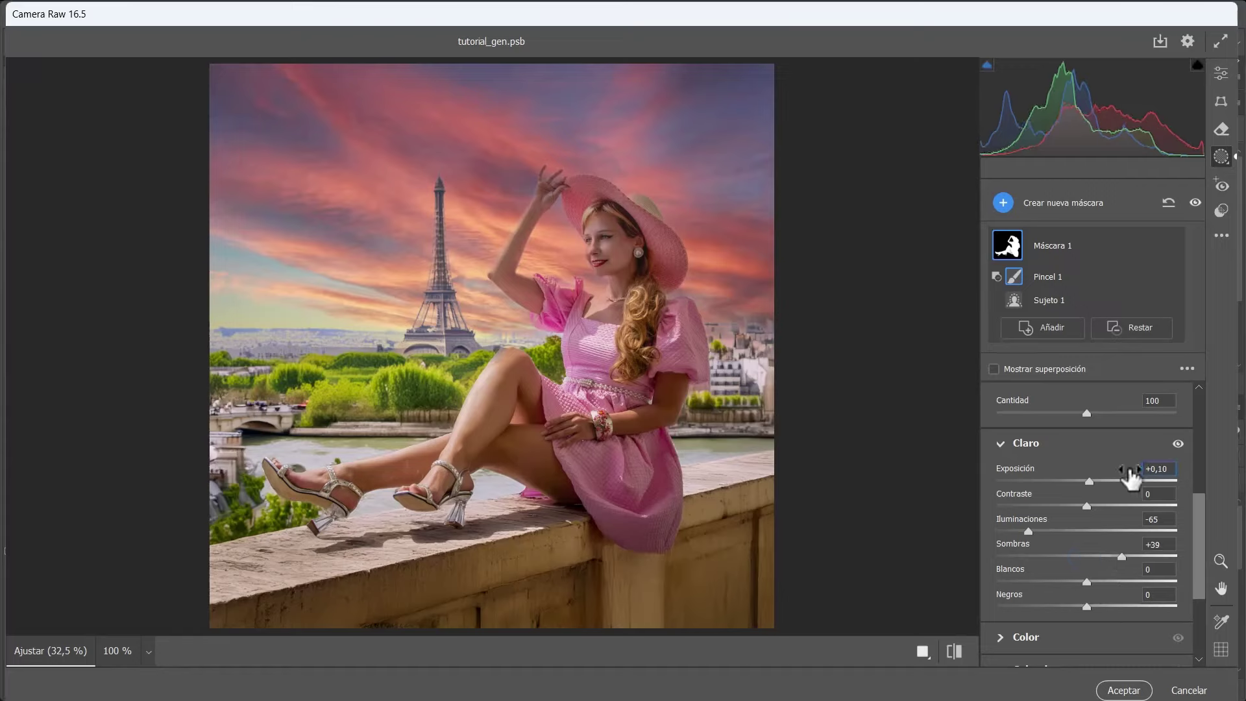
{"action": "left_click", "coordinate": [1217, 77]}
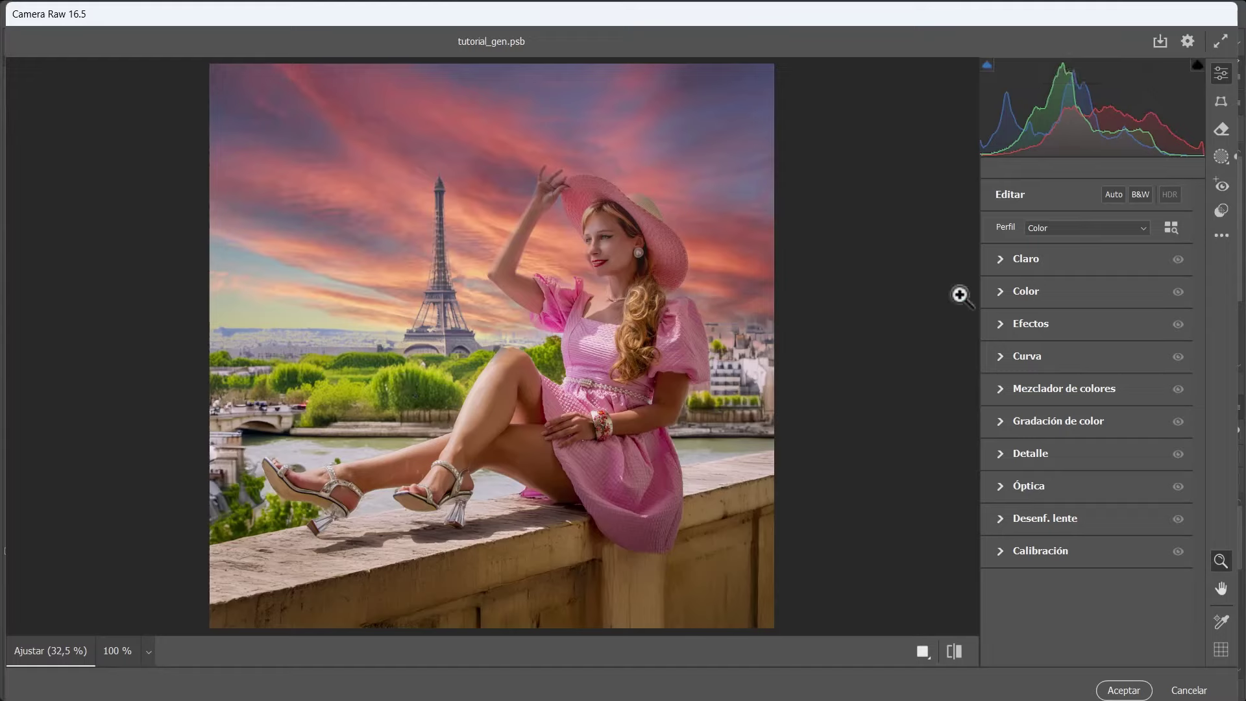
Set HSL hue Amarillos -100, Verdes -68, Azules -19, Púrpuras -30; saturation Amarillos -13, Verdes -5
{"action": "left_click", "coordinate": [1030, 388]}
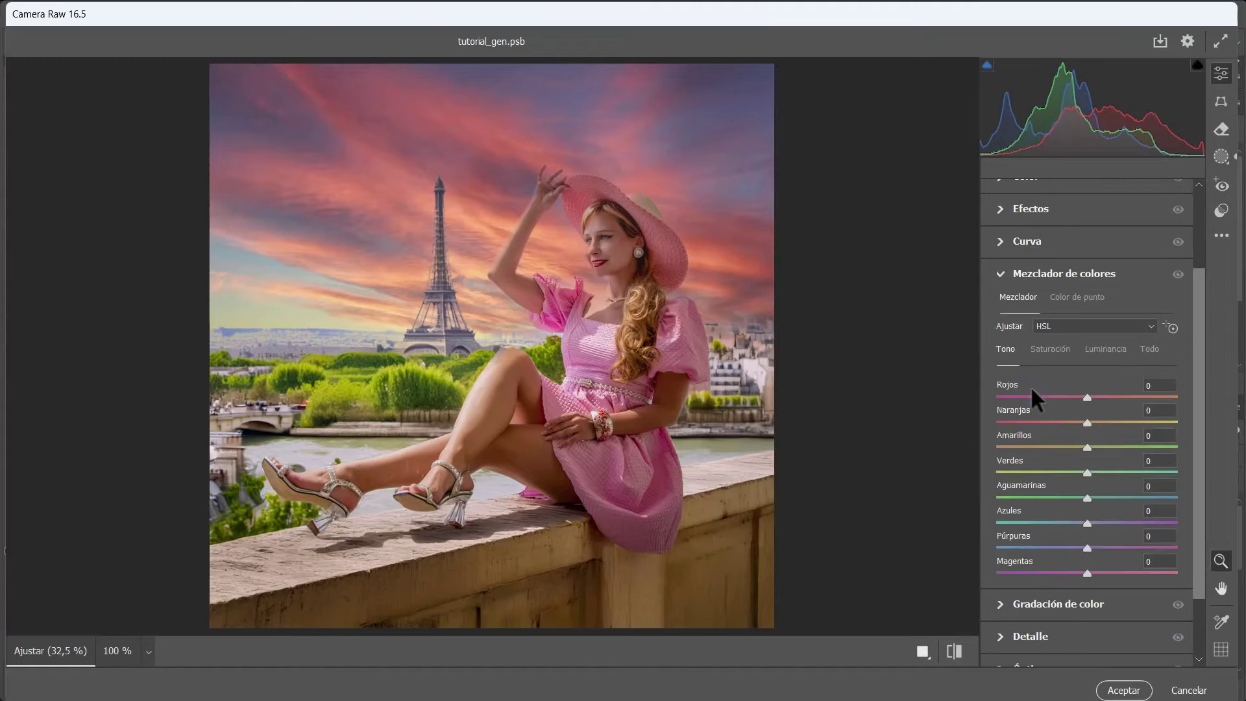
{"action": "left_click", "coordinate": [1170, 328]}
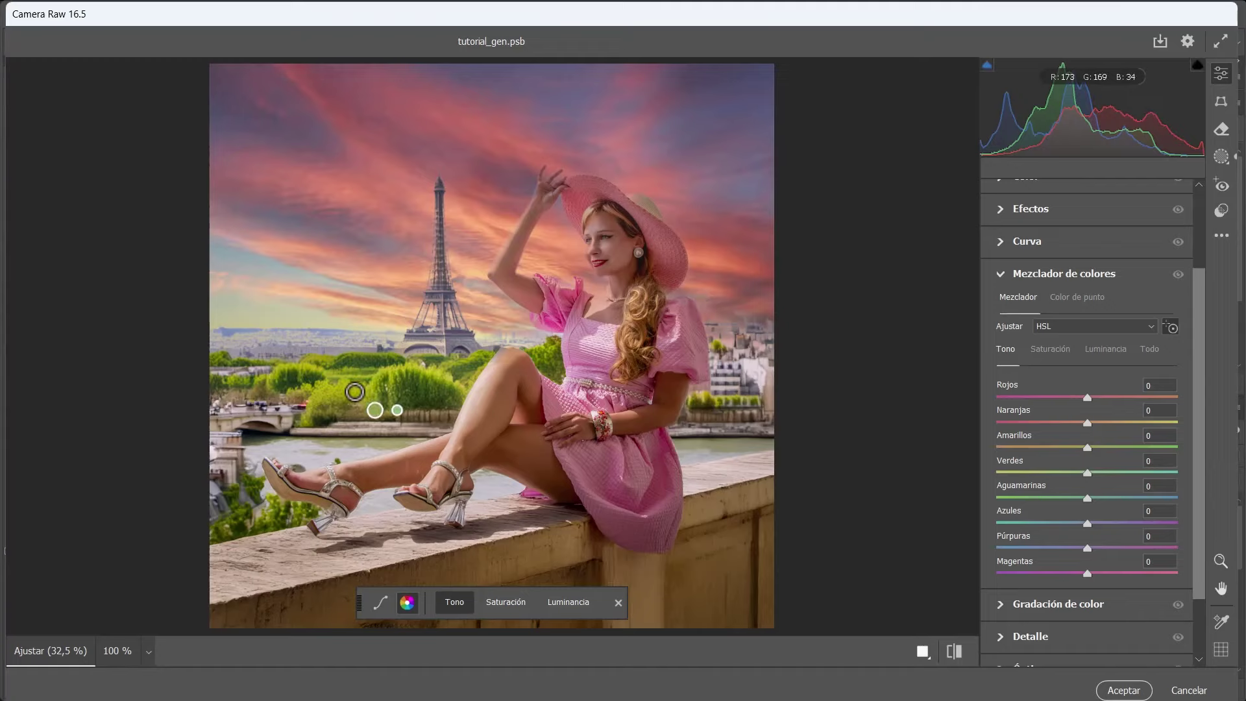
{"action": "left_click_drag", "start_coordinate": [353, 391], "coordinate": [278, 390]}
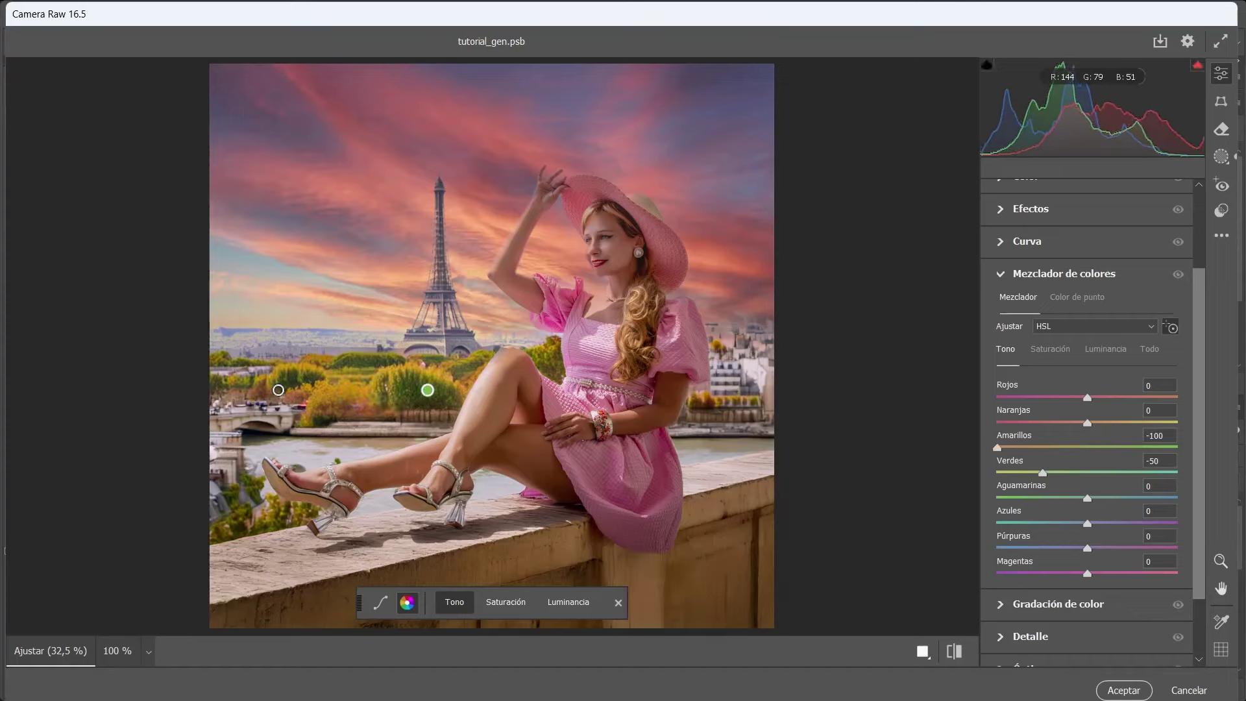
{"action": "left_click", "coordinate": [1050, 349]}
{"action": "left_click_drag", "start_coordinate": [347, 390], "coordinate": [332, 388]}
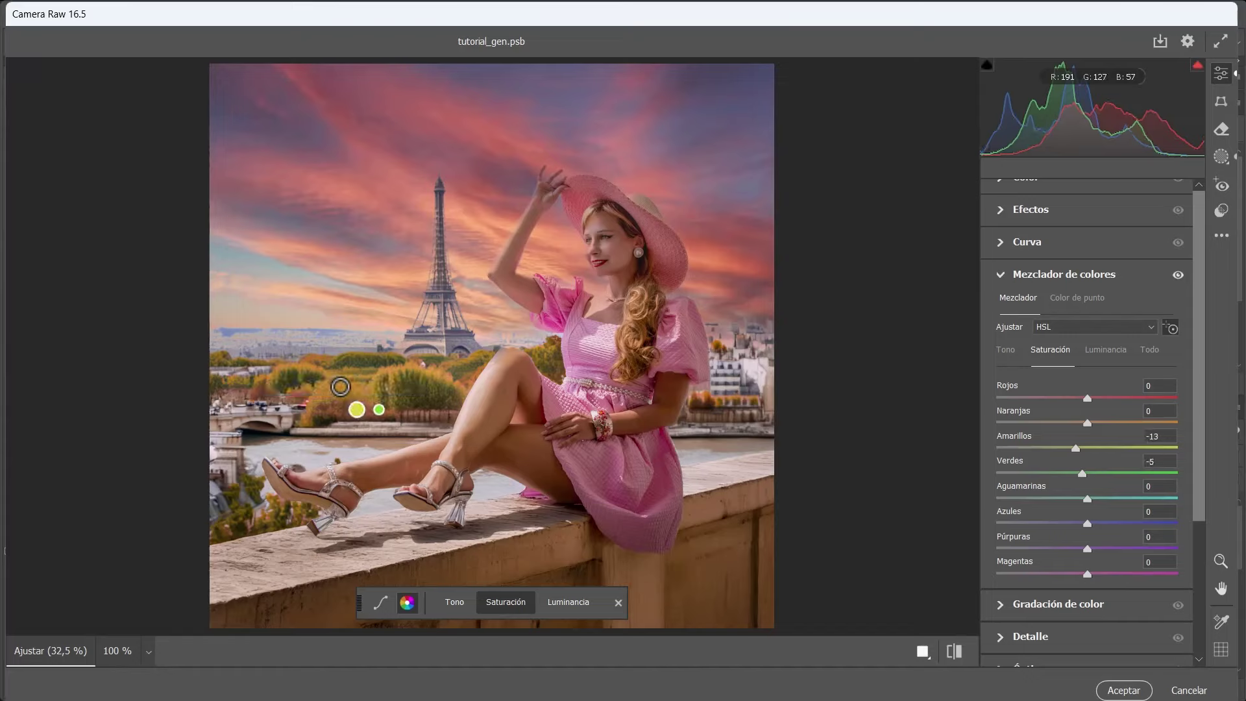
{"action": "left_click", "coordinate": [1005, 351]}
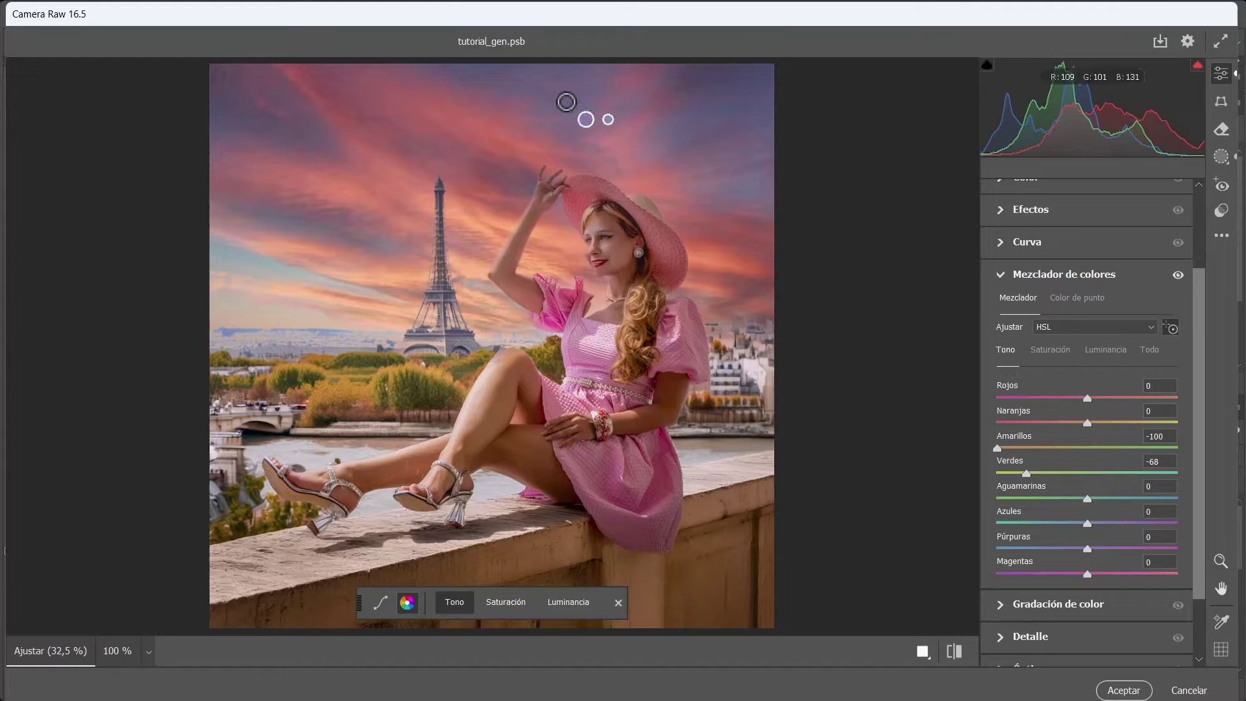
{"action": "left_click_drag", "start_coordinate": [566, 102], "coordinate": [535, 104]}
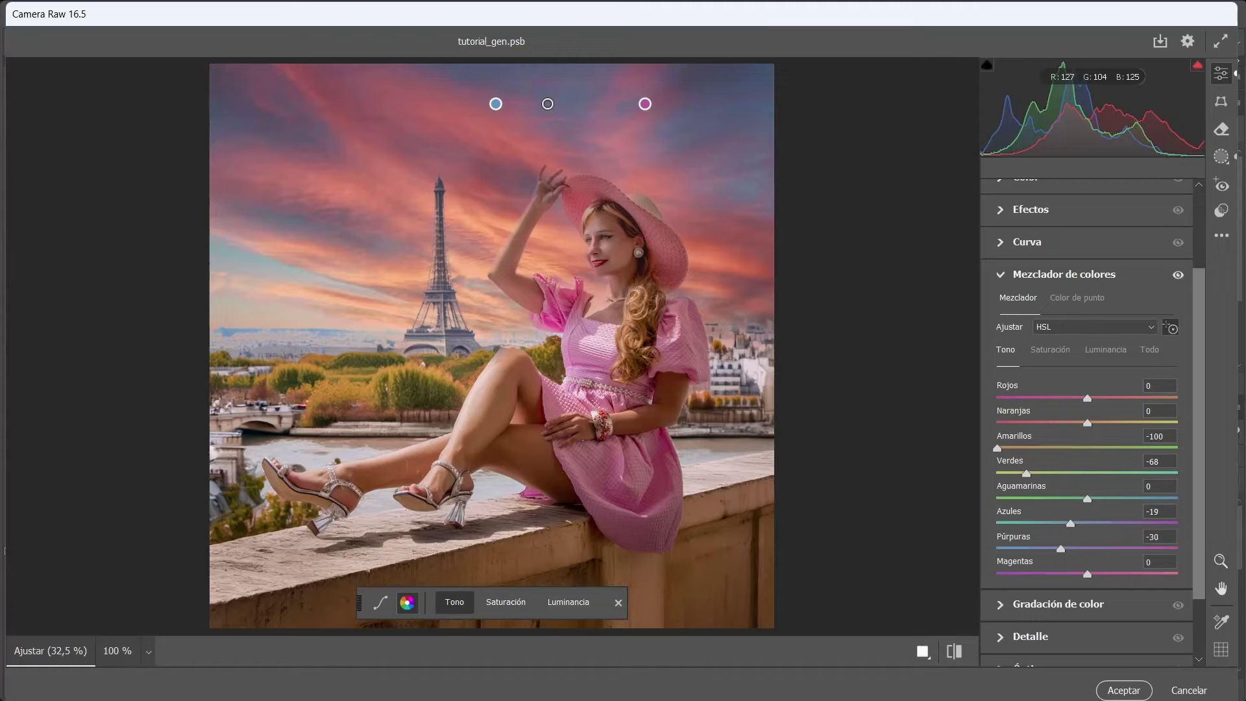
{"action": "left_click", "coordinate": [1097, 275]}
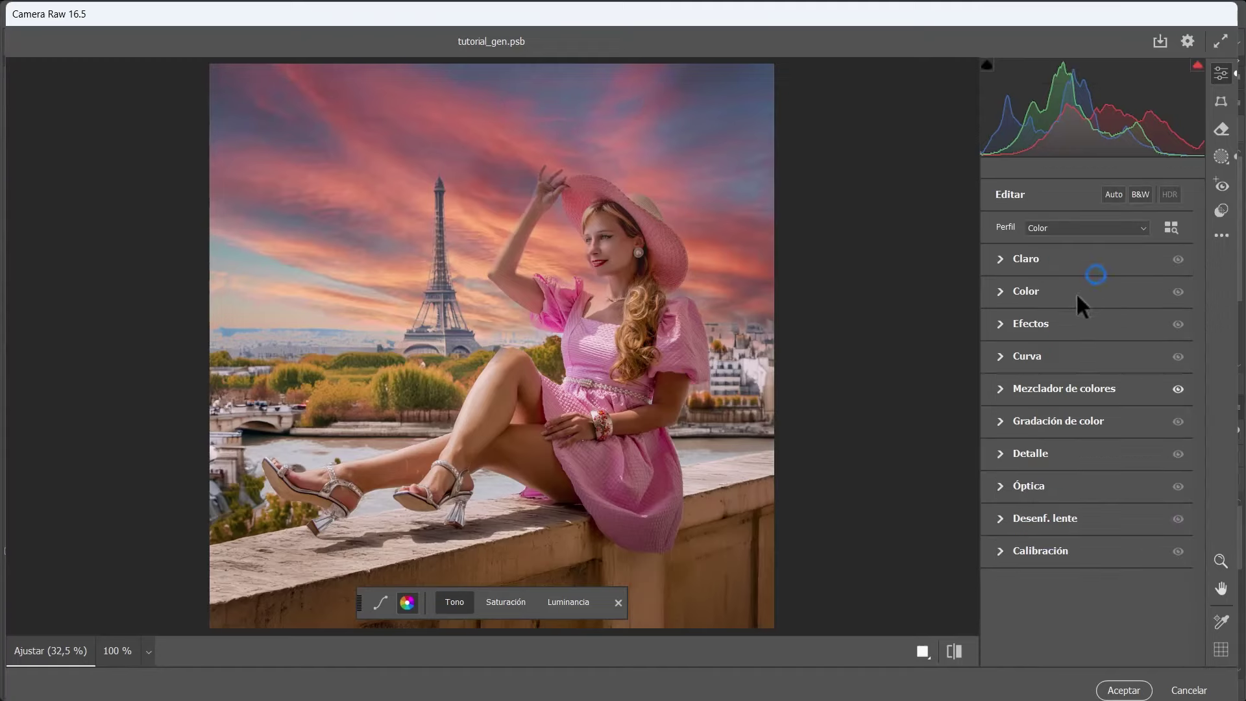
Add a slight vignette of -8 with midpoint 64
{"action": "left_click", "coordinate": [1054, 319]}
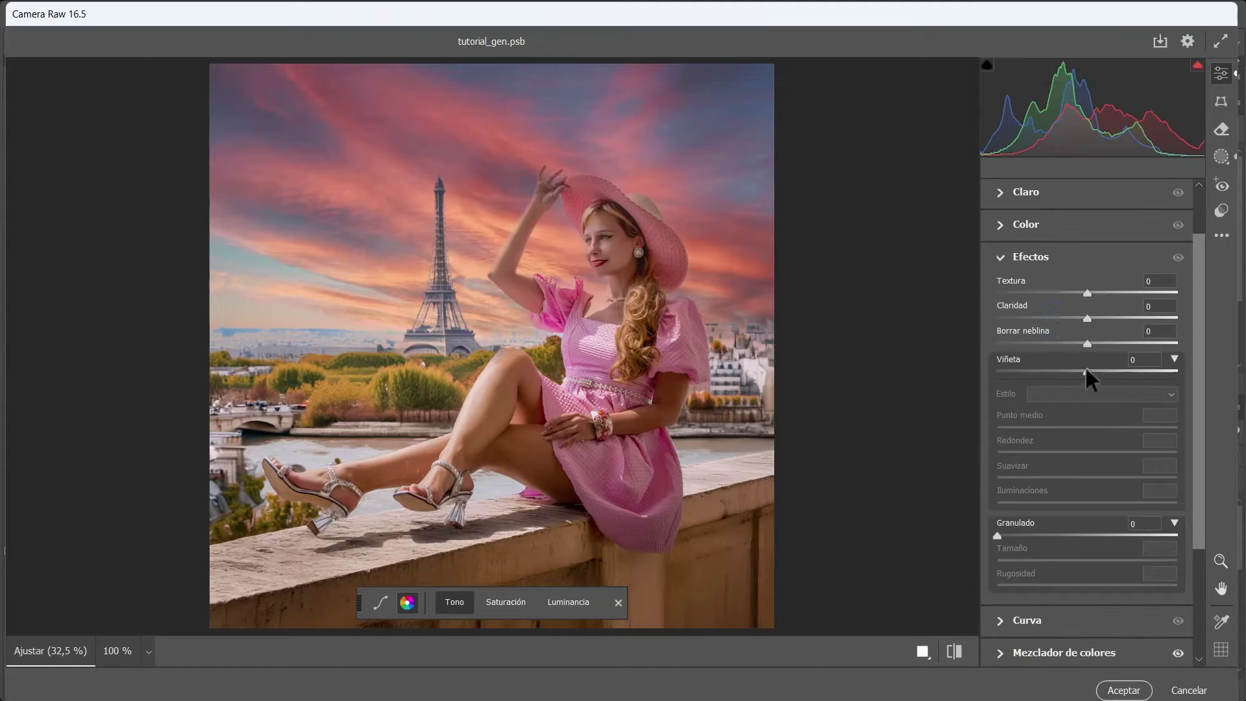
{"action": "left_click_drag", "start_coordinate": [1086, 370], "coordinate": [1077, 369]}
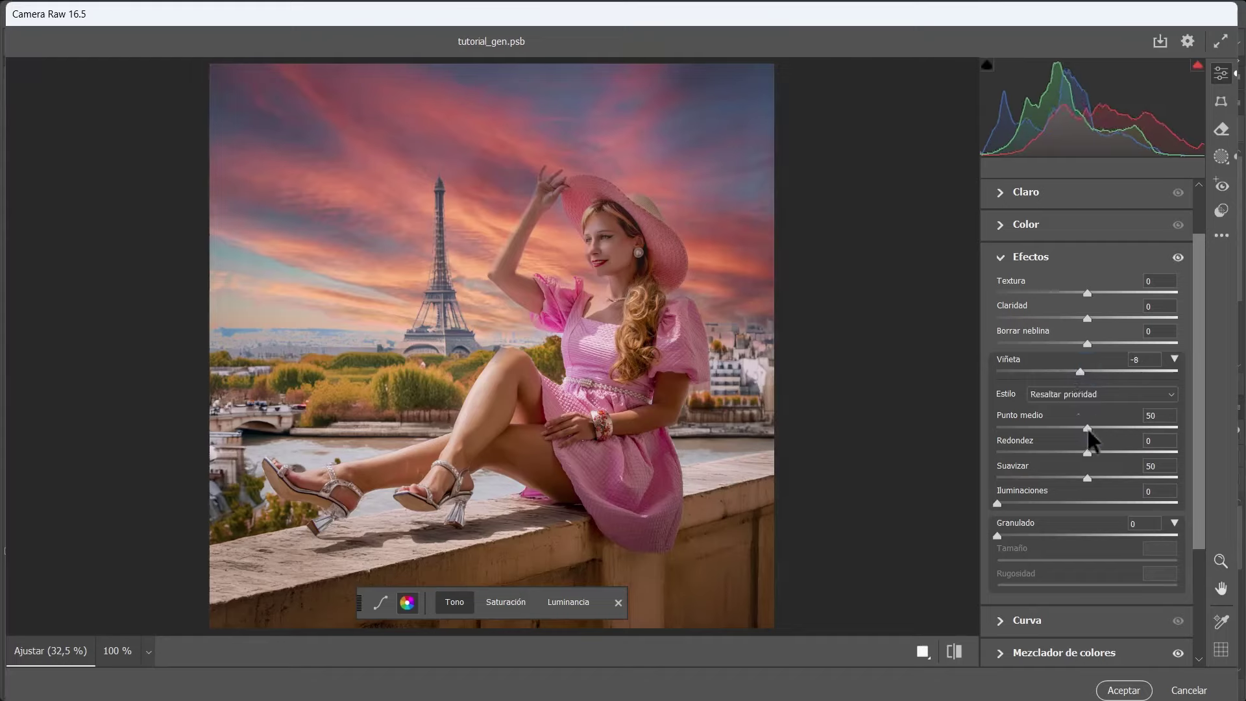
{"action": "left_click_drag", "start_coordinate": [1089, 428], "coordinate": [1110, 428]}
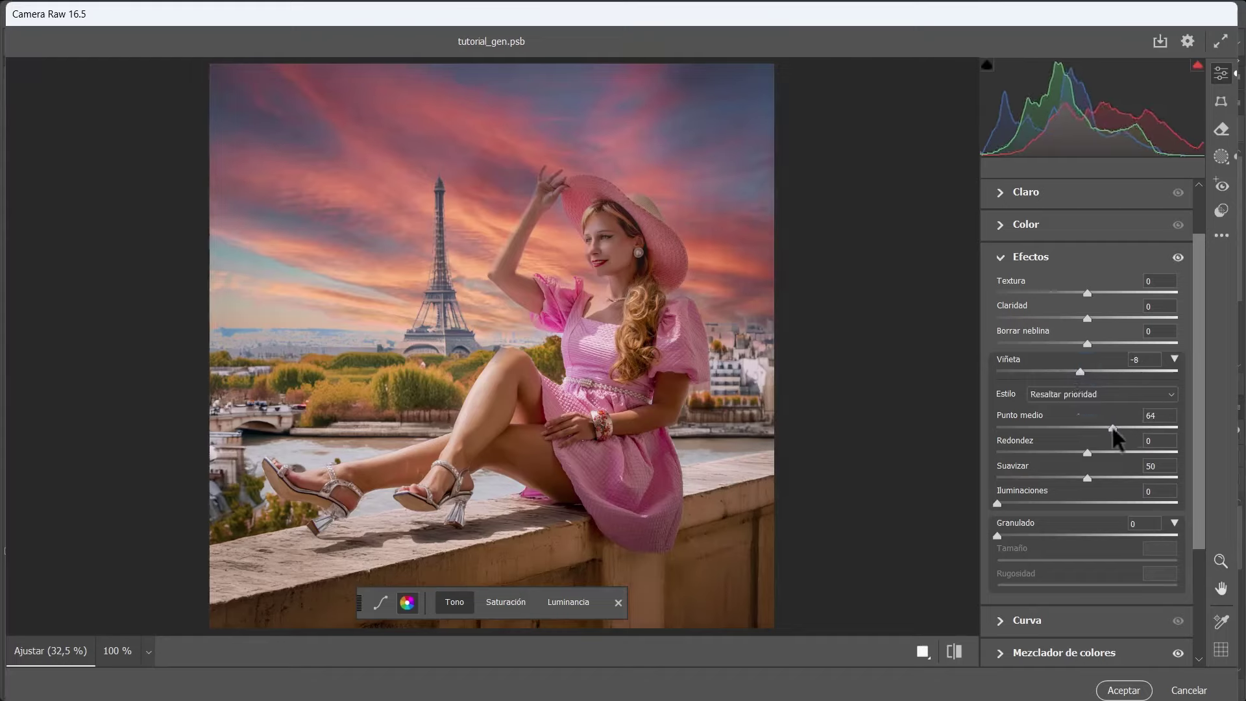
Raise exposure to +0,25, contrast +24 and vibrance +16, then apply Camera Raw
{"action": "left_click", "coordinate": [1077, 195]}
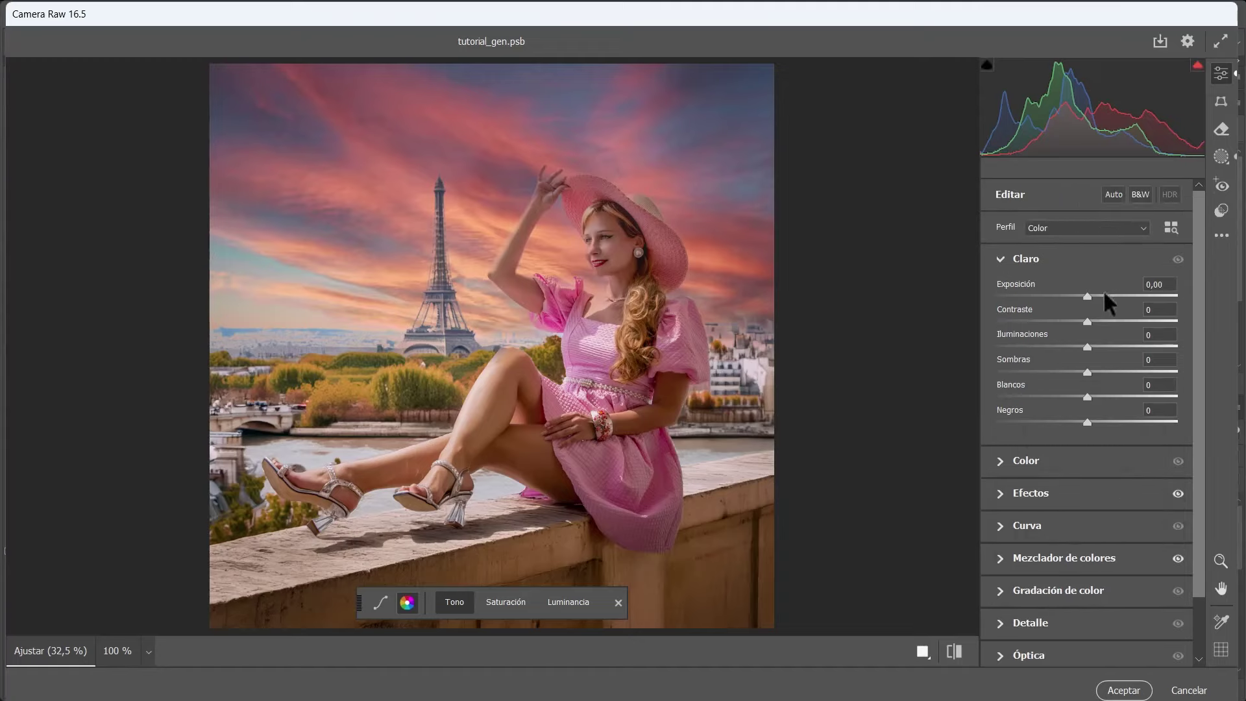
{"action": "left_click_drag", "start_coordinate": [1088, 295], "coordinate": [1092, 296]}
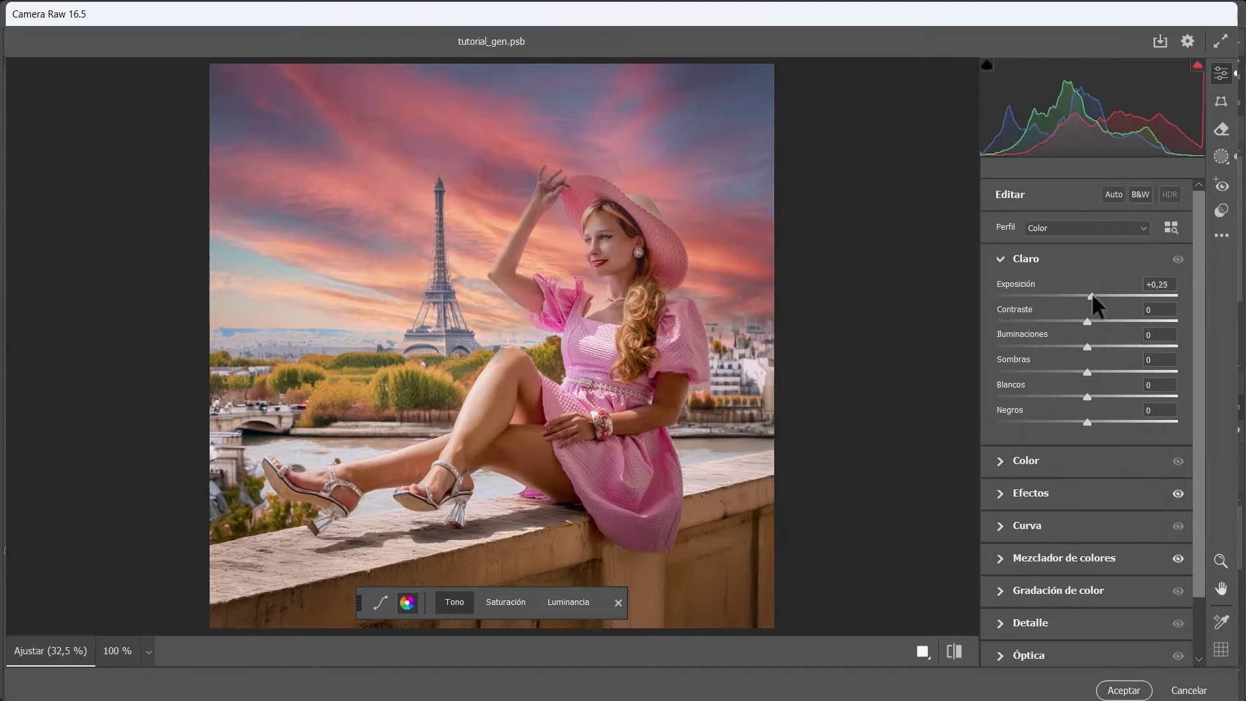
{"action": "left_click", "coordinate": [1105, 320]}
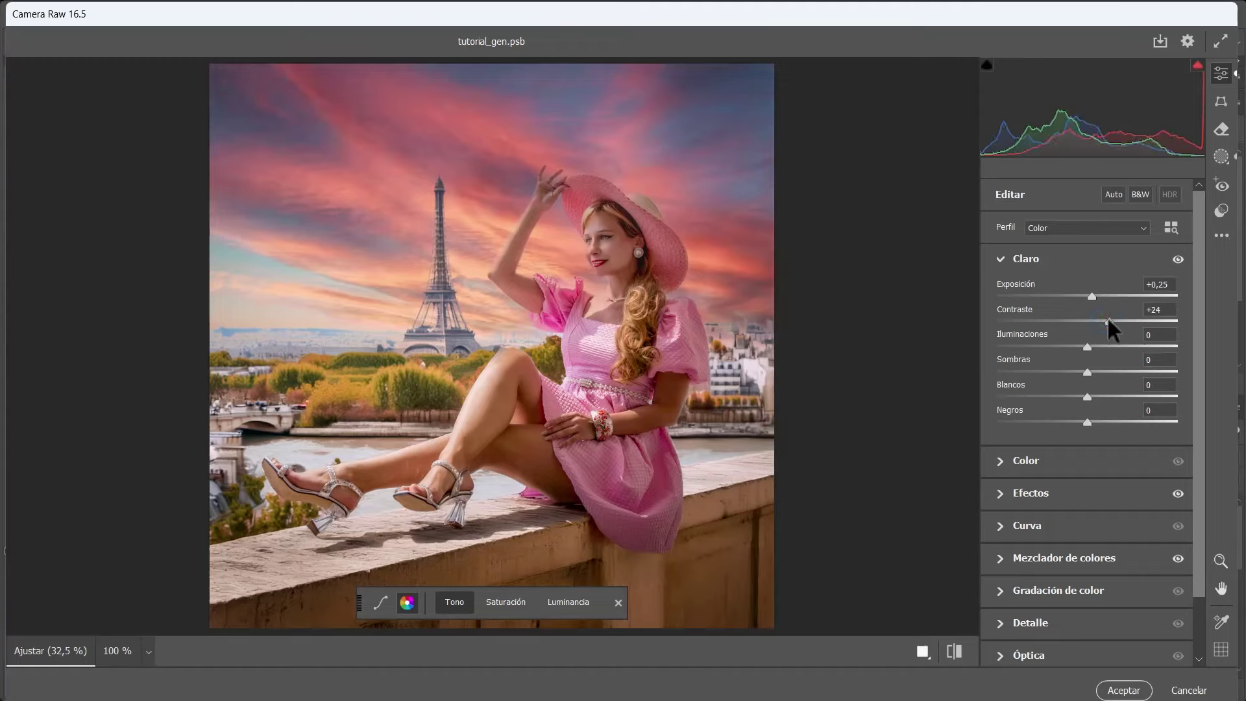
{"action": "left_click", "coordinate": [1073, 457]}
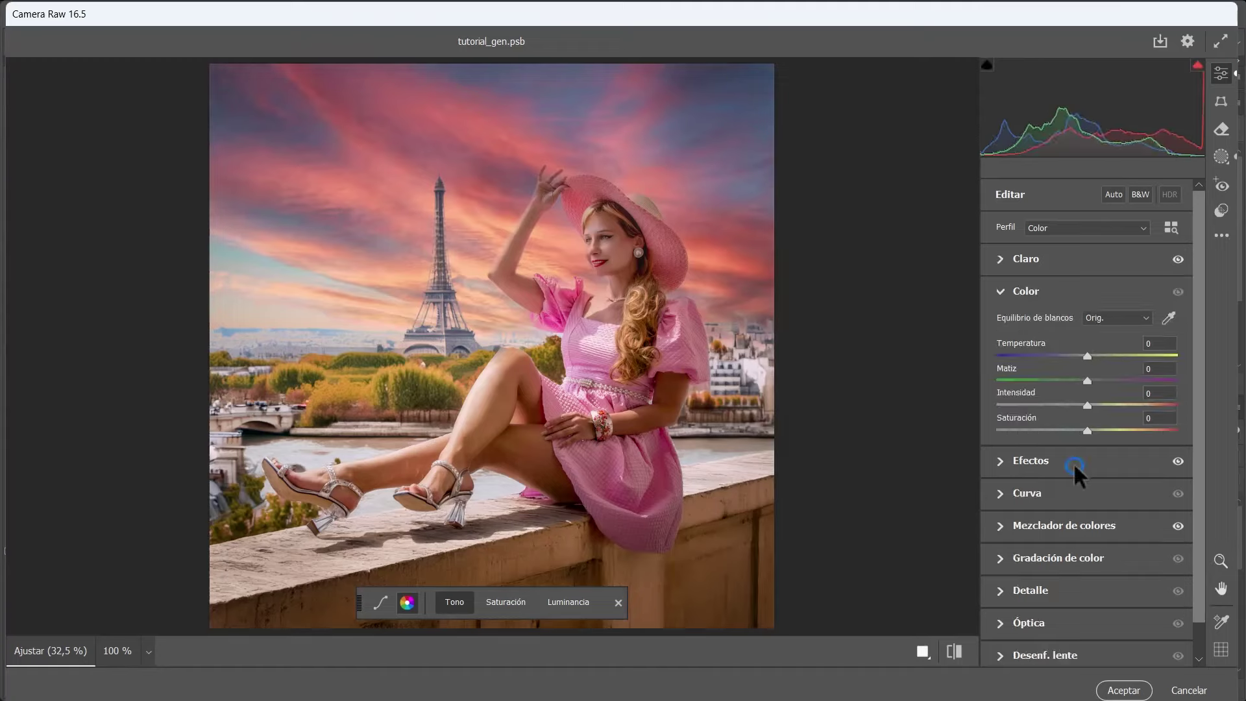
{"action": "left_click", "coordinate": [1107, 404]}
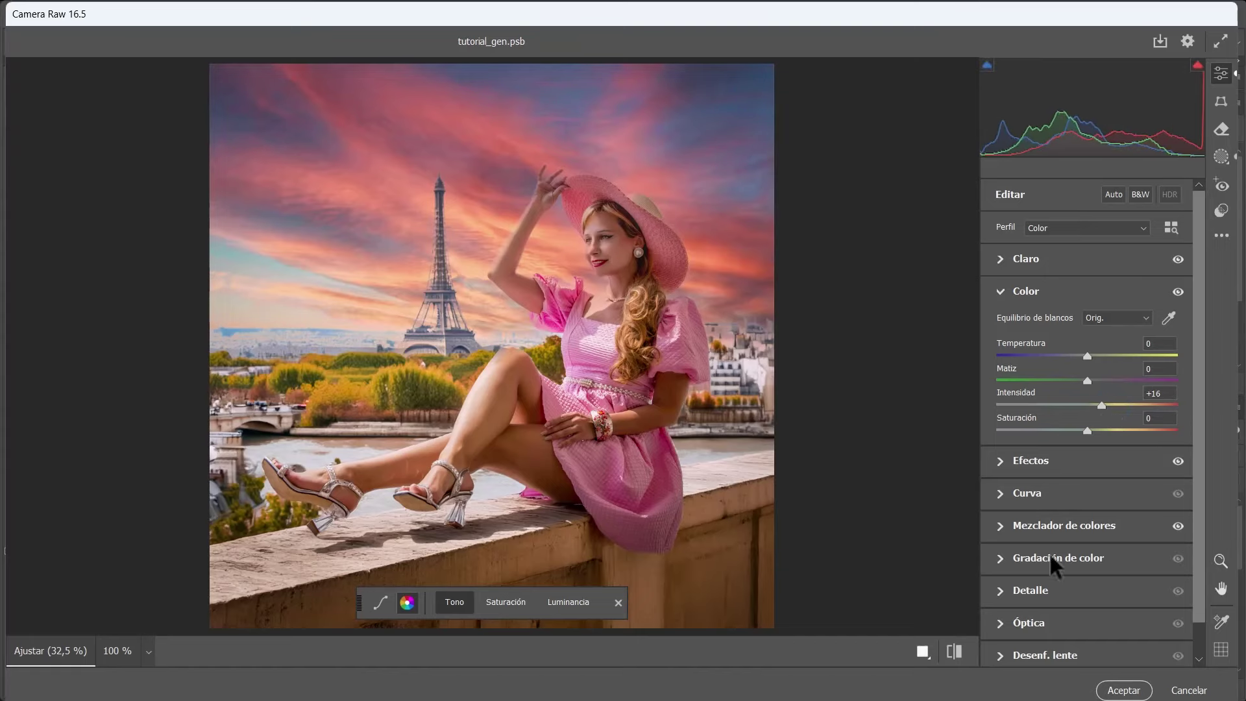
{"action": "left_click", "coordinate": [1124, 691]}
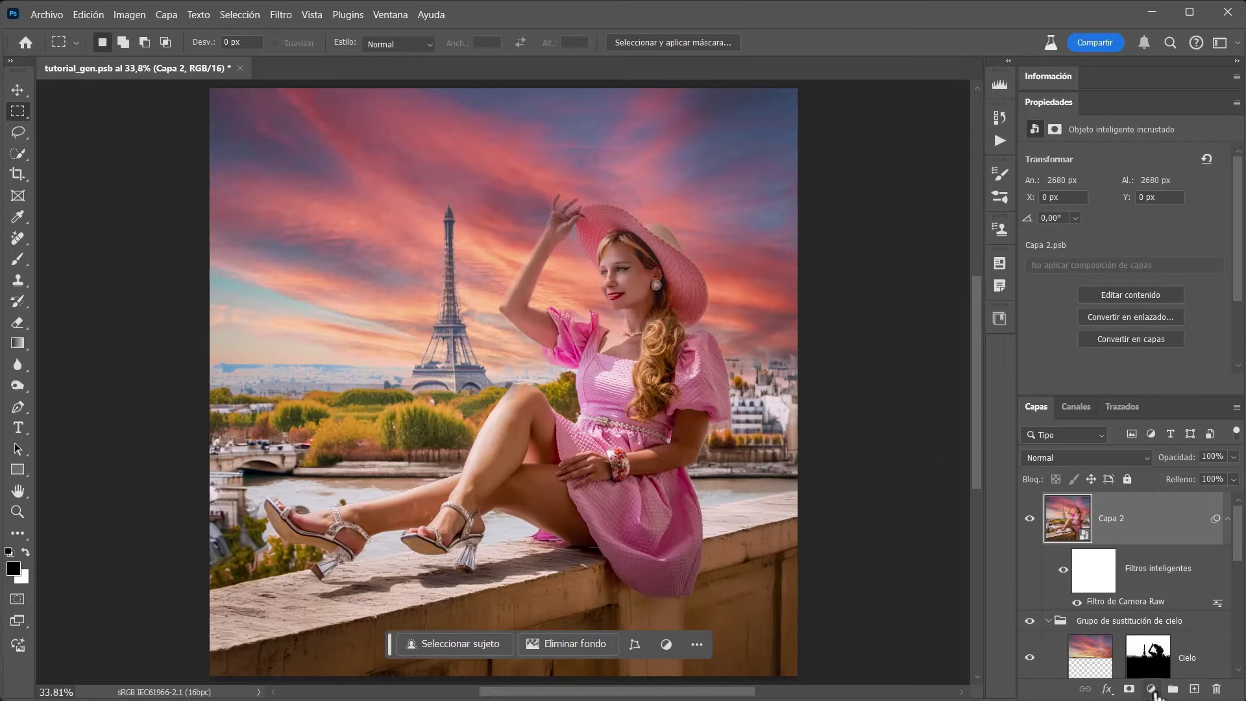
Add a Color Lookup adjustment layer and load the 2Strip.look 3DLUT file
{"action": "left_click", "coordinate": [1150, 689]}
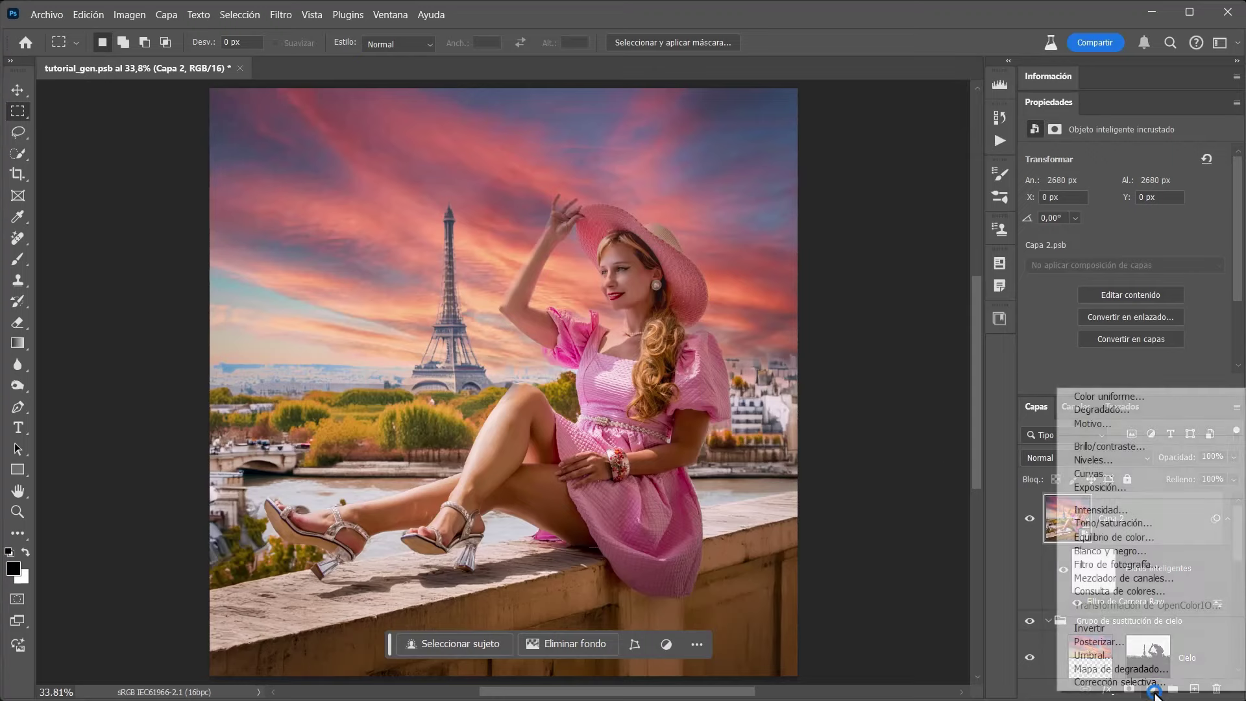
{"action": "left_click", "coordinate": [1138, 591]}
{"action": "left_click_drag", "start_coordinate": [1044, 96], "coordinate": [755, 79]}
{"action": "left_click", "coordinate": [937, 135]}
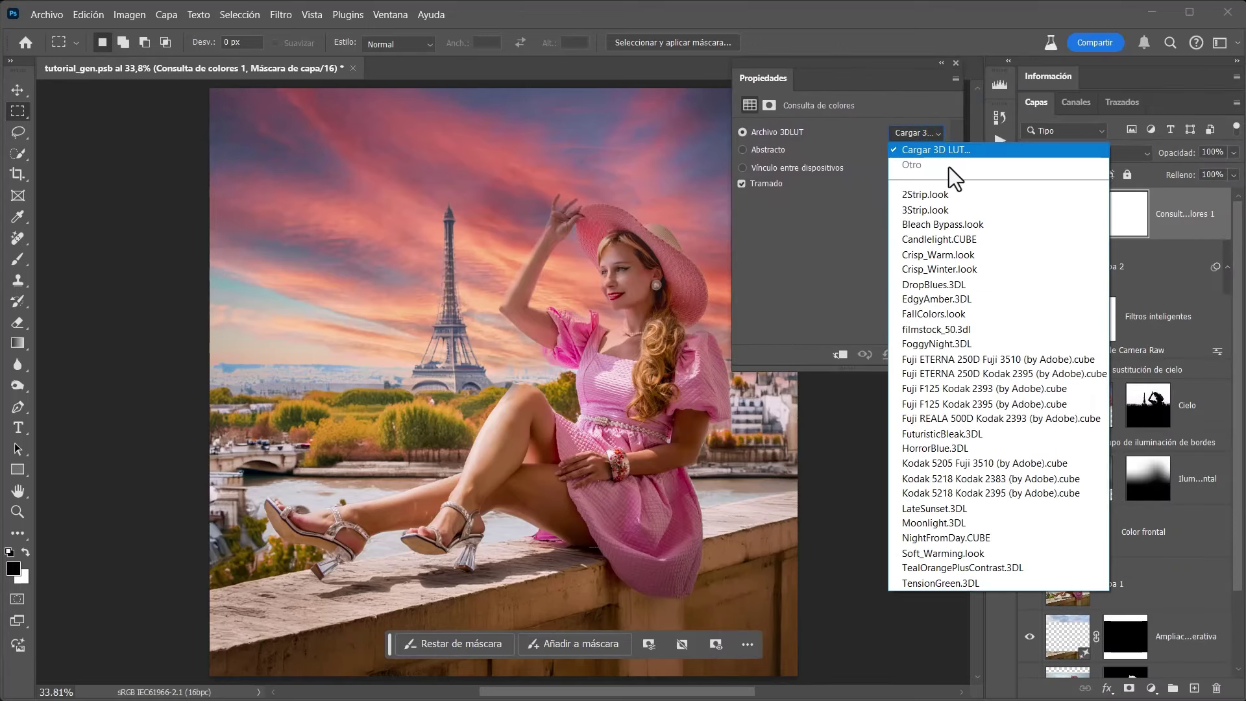
{"action": "left_click", "coordinate": [952, 191]}
Step through the LUTs to Fuji ETERNA and set the layer opacity to 92%
{"action": "key", "text": "Down"}
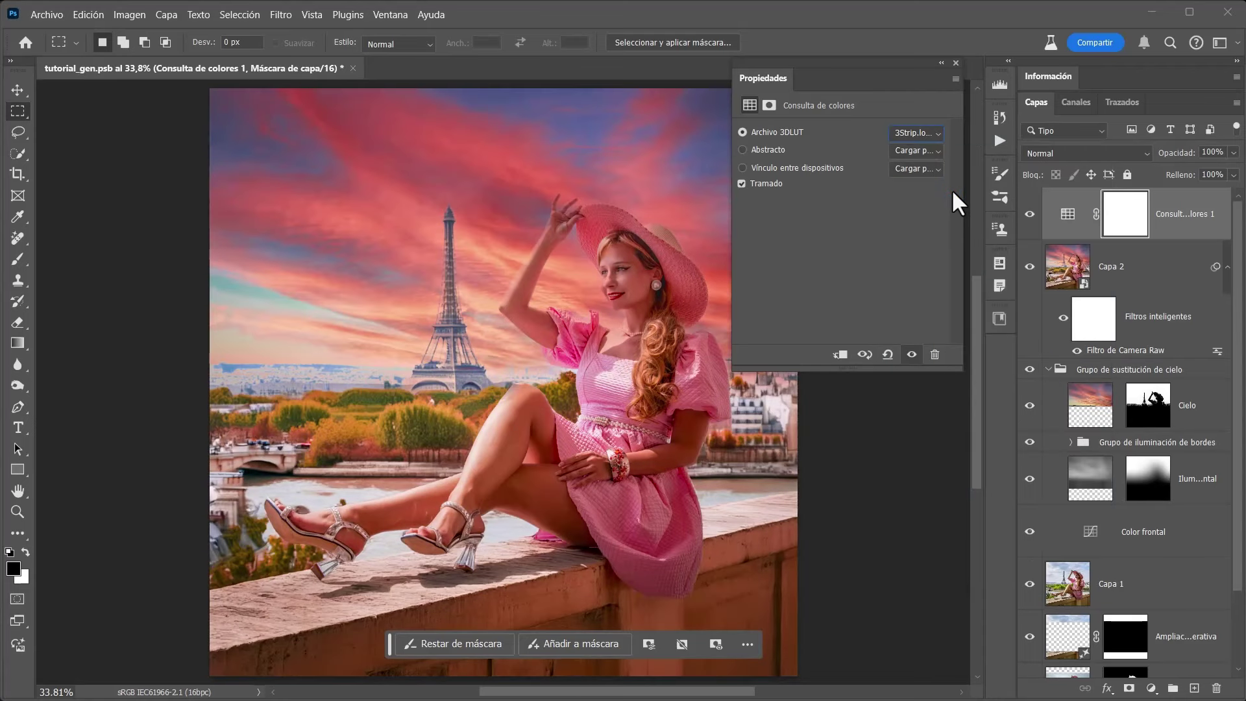
{"action": "key", "text": "Down"}
{"action": "key", "text": "Down"}
{"action": "key", "text": "Down"}
{"action": "key", "text": "Down"}
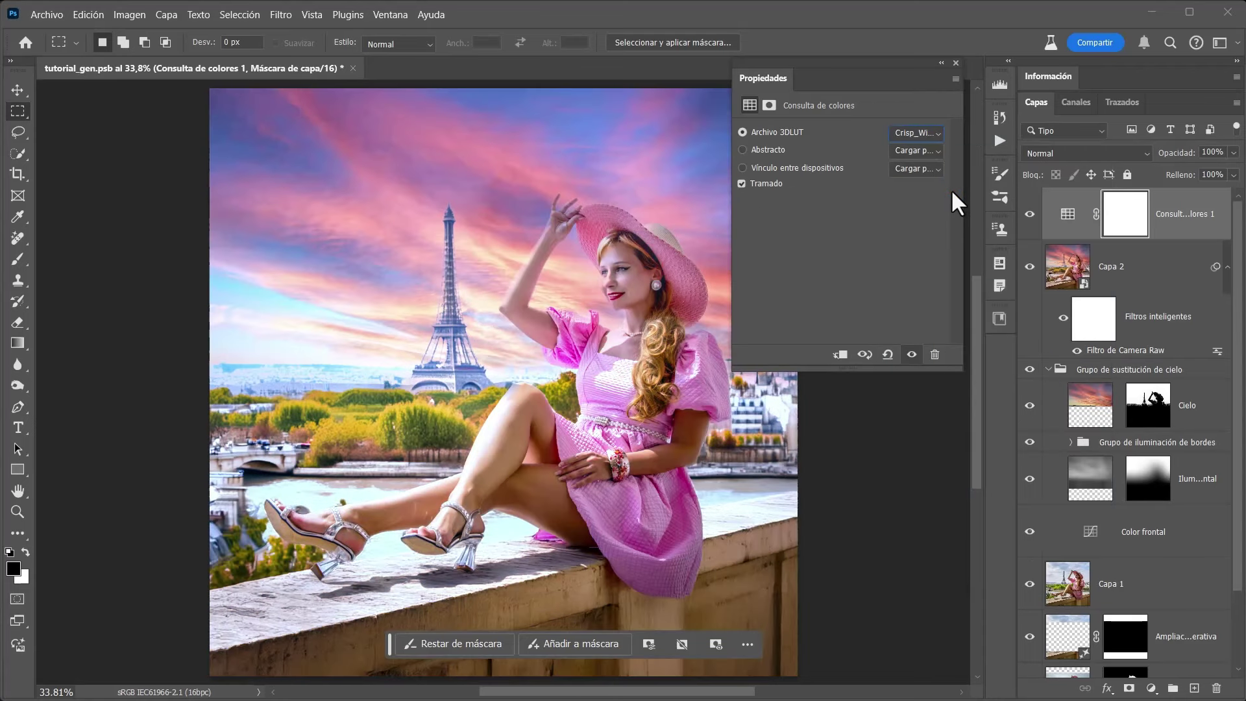
{"action": "key", "text": "Down"}
{"action": "key", "text": "Down"}
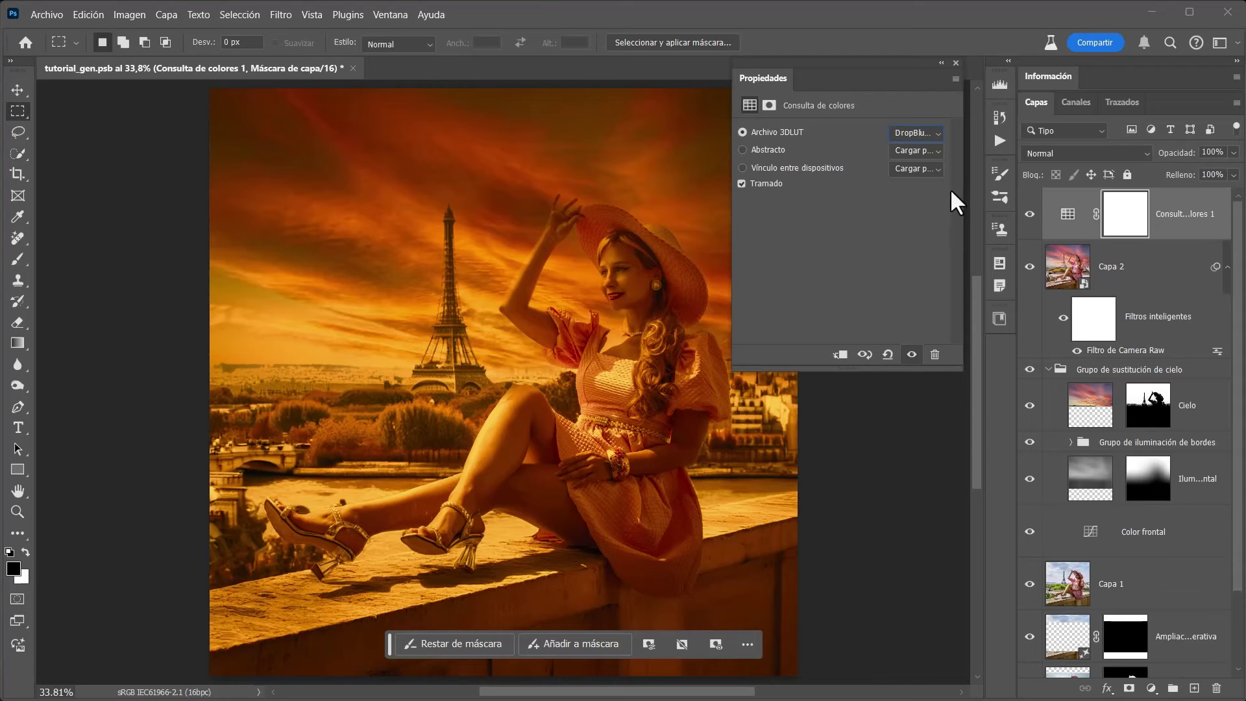
{"action": "key", "text": "Down"}
{"action": "key", "text": "Down"}
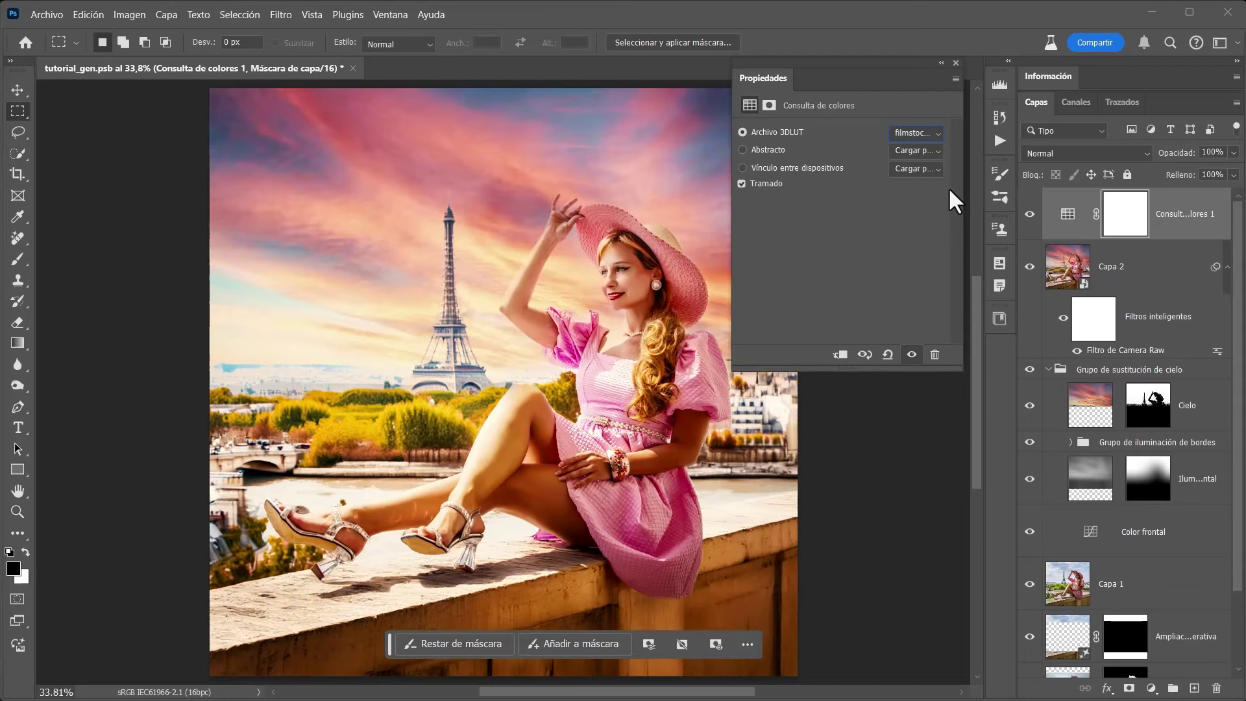
{"action": "key", "text": "Down"}
{"action": "key", "text": "Down"}
{"action": "key", "text": "Down"}
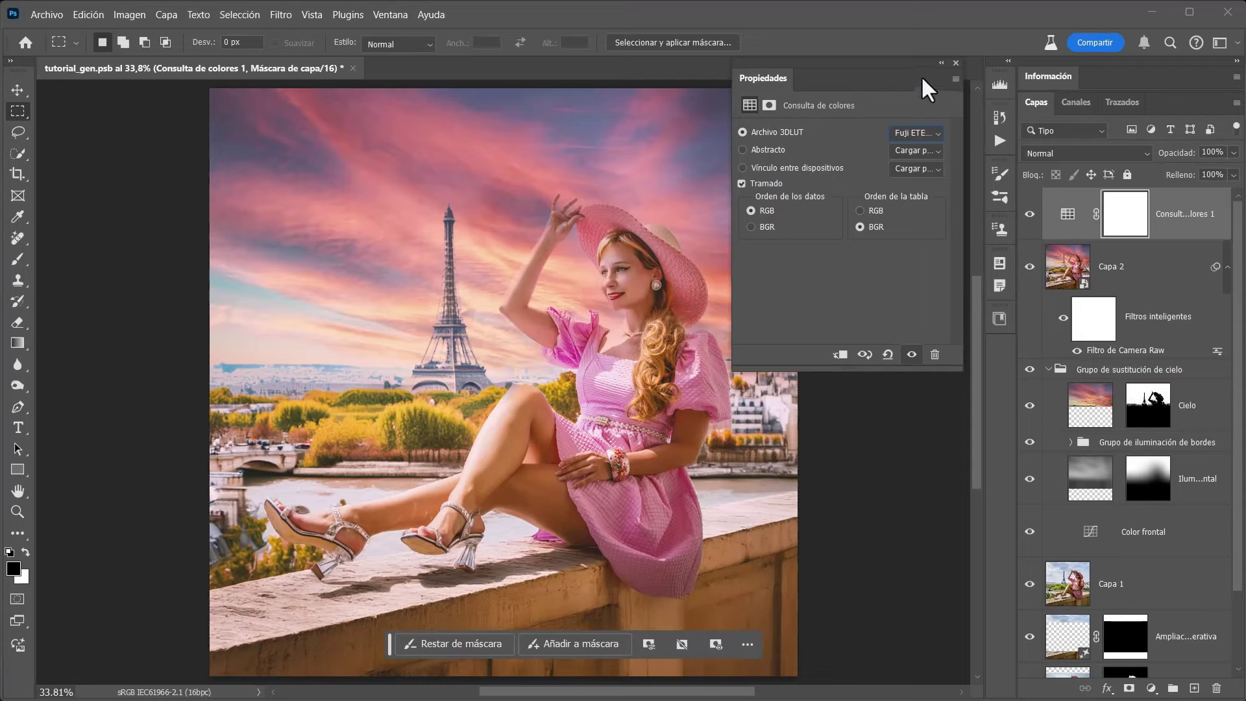
{"action": "left_click_drag", "start_coordinate": [899, 64], "coordinate": [924, 55]}
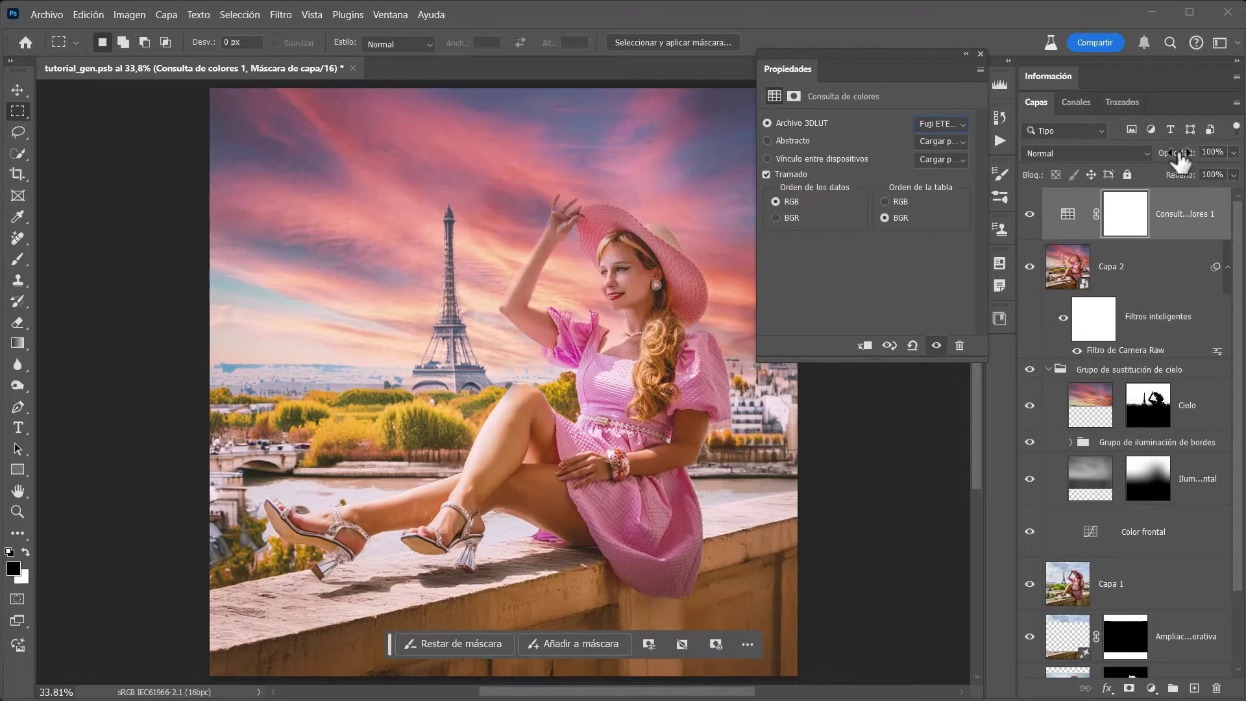
{"action": "mouse_move", "coordinate": [1177, 152]}
{"action": "left_mouse_down"}
{"action": "mouse_move", "coordinate": [1132, 159]}
{"action": "mouse_move", "coordinate": [1181, 159]}
{"action": "left_mouse_up"}
{"action": "left_click", "coordinate": [980, 54]}
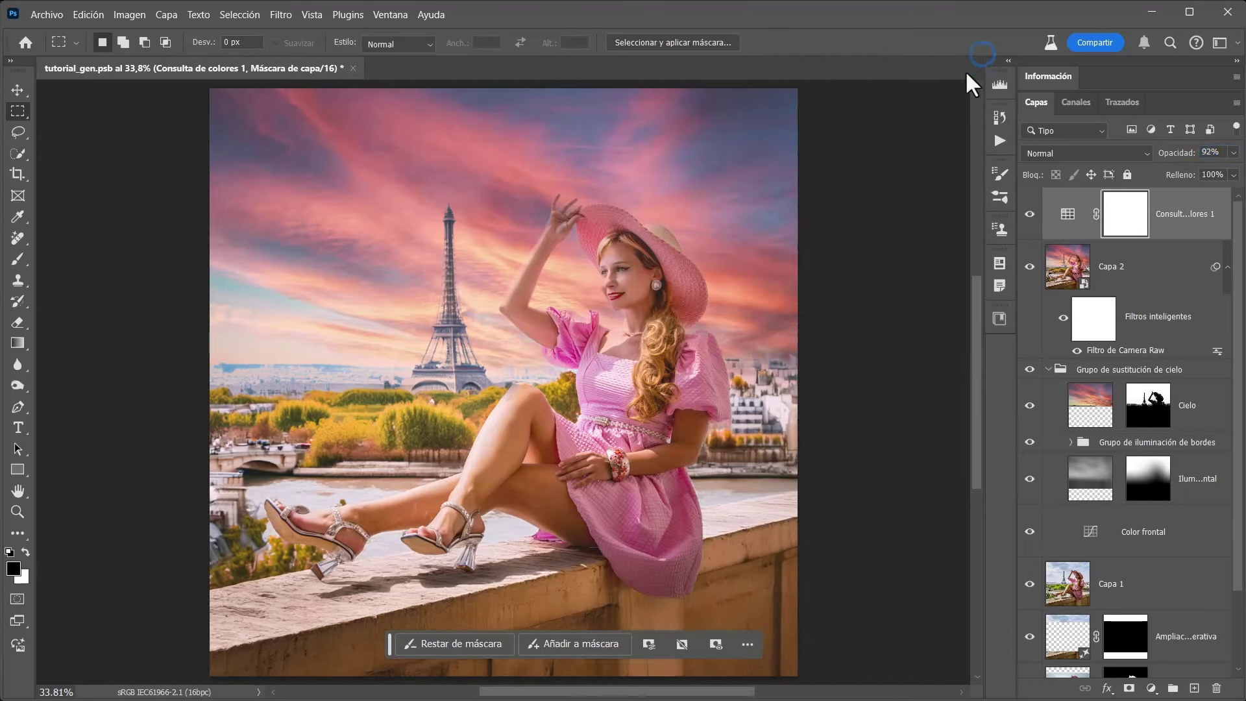